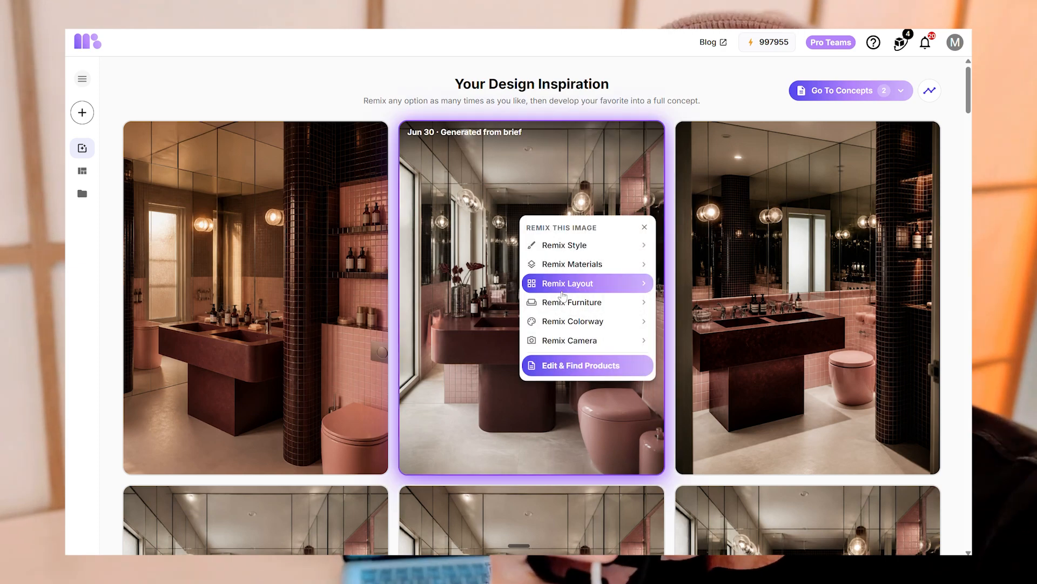
- Scroll through the generated bathroom inspiration images
scroll(562, 296, "down", 20)
scroll(562, 297, "down", 15)
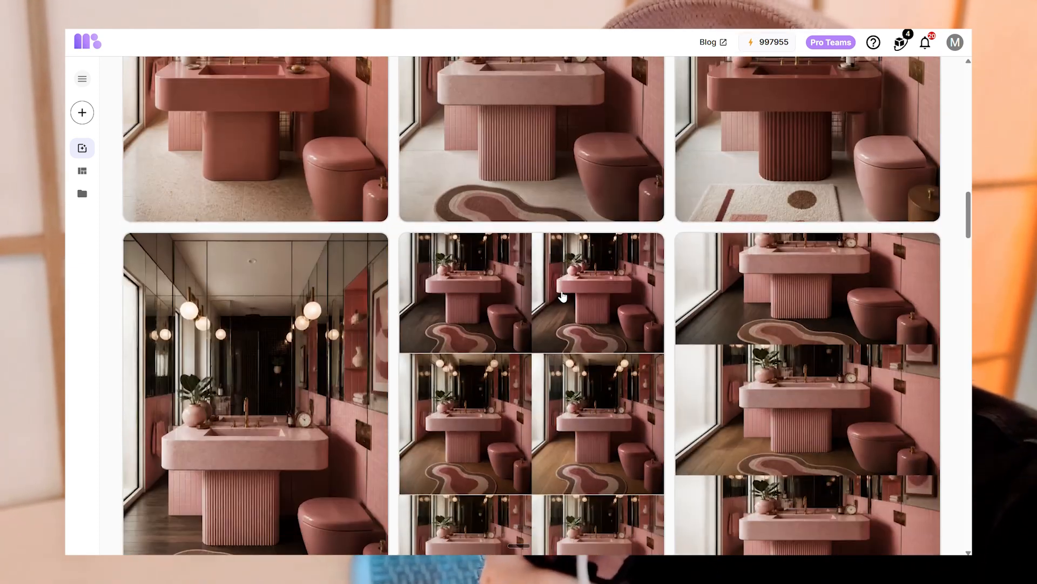
scroll(562, 296, "down", 15)
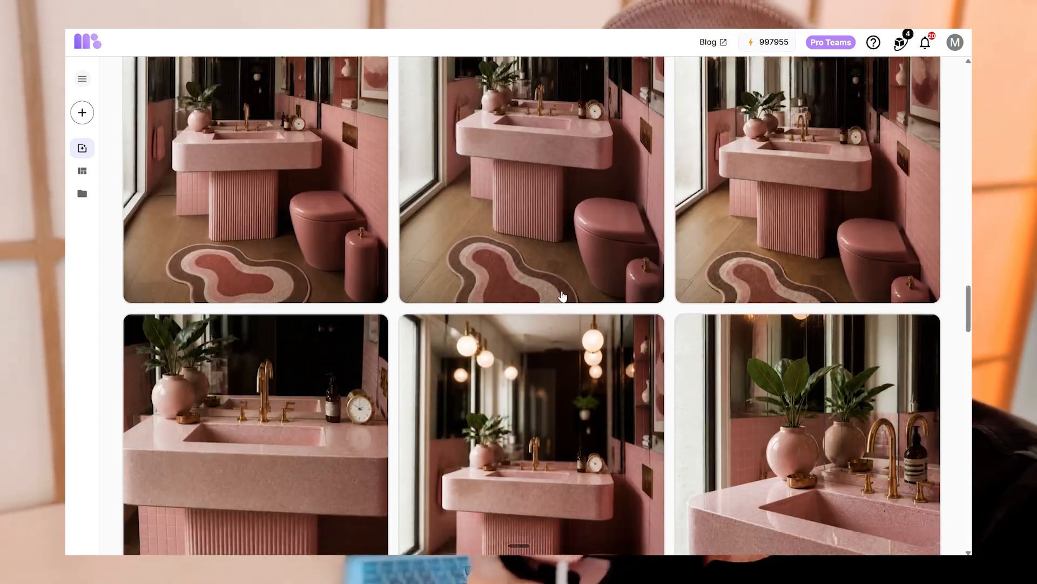
scroll(562, 296, "down", 3)
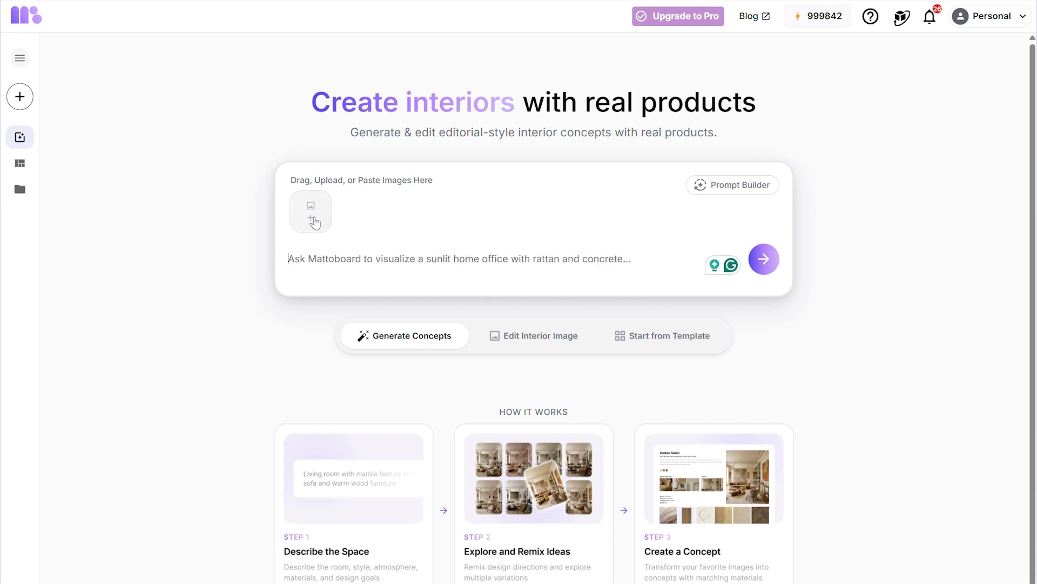
- Upload the images kfm0vkign4 and Ericas kitchen from the CR downloads folder as reference images
left_click(316, 221)
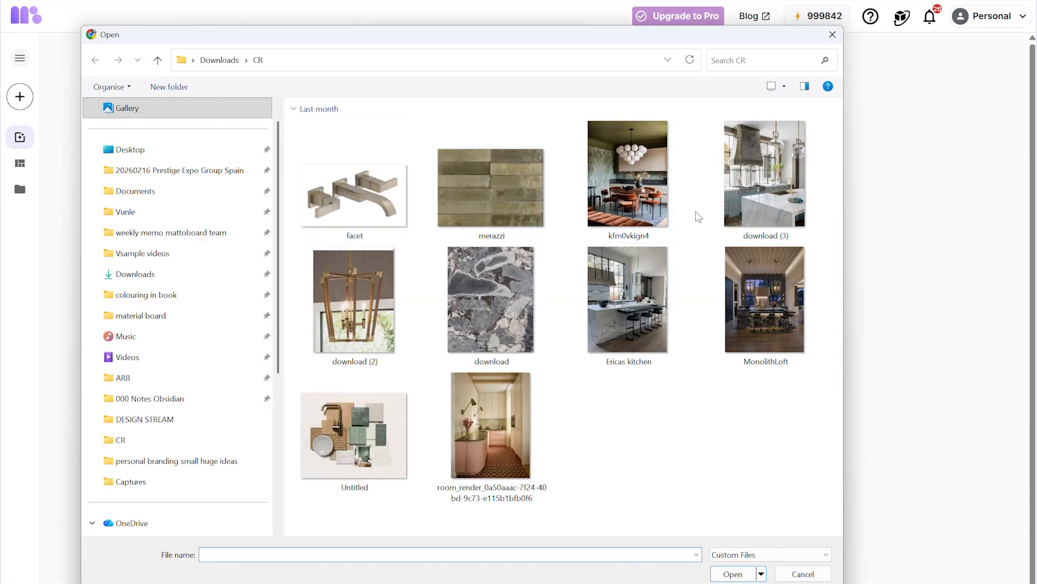
left_click(642, 331)
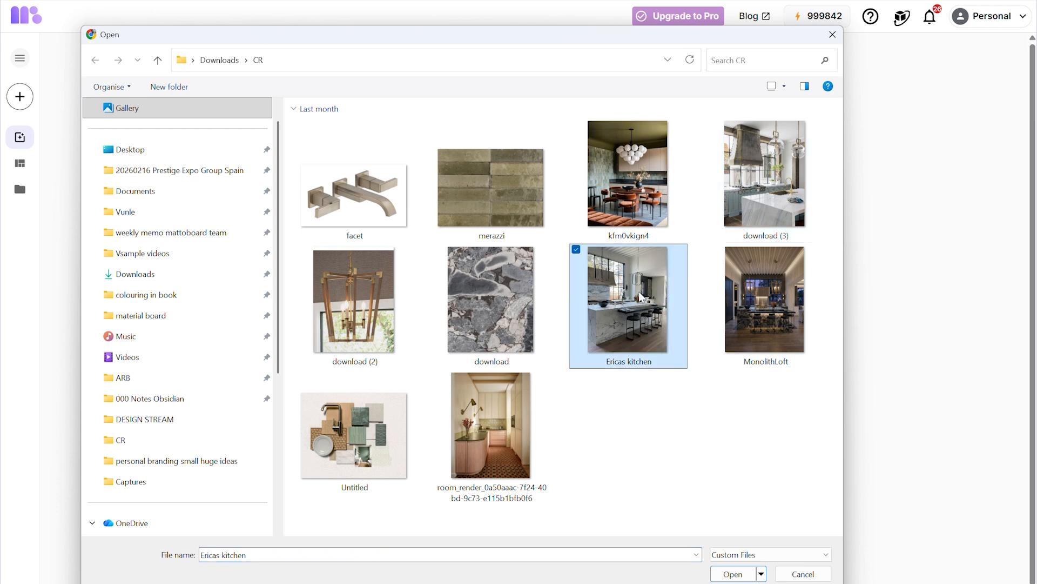
left_click(617, 181, "ctrl")
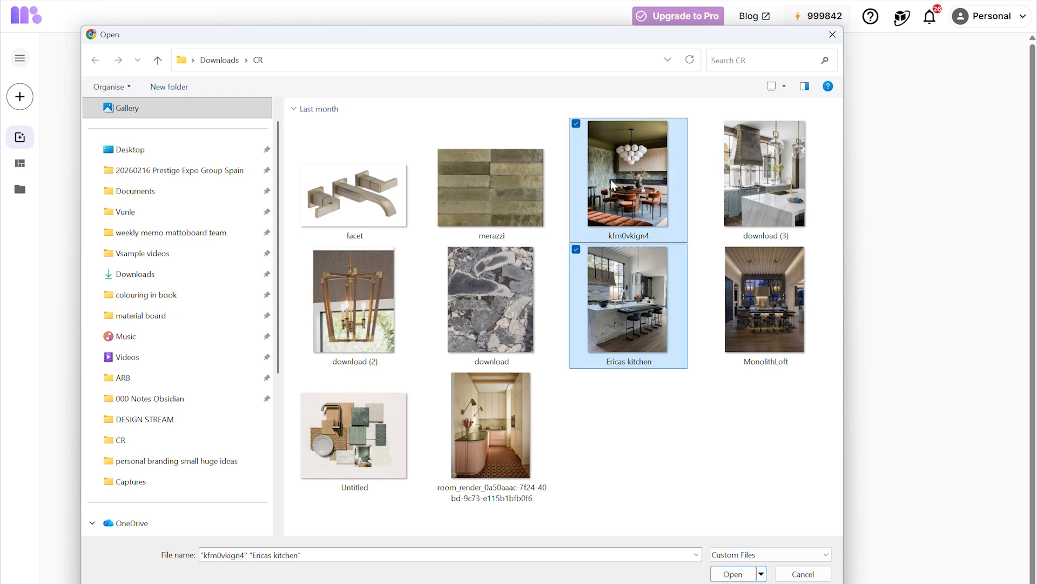
key("Return")
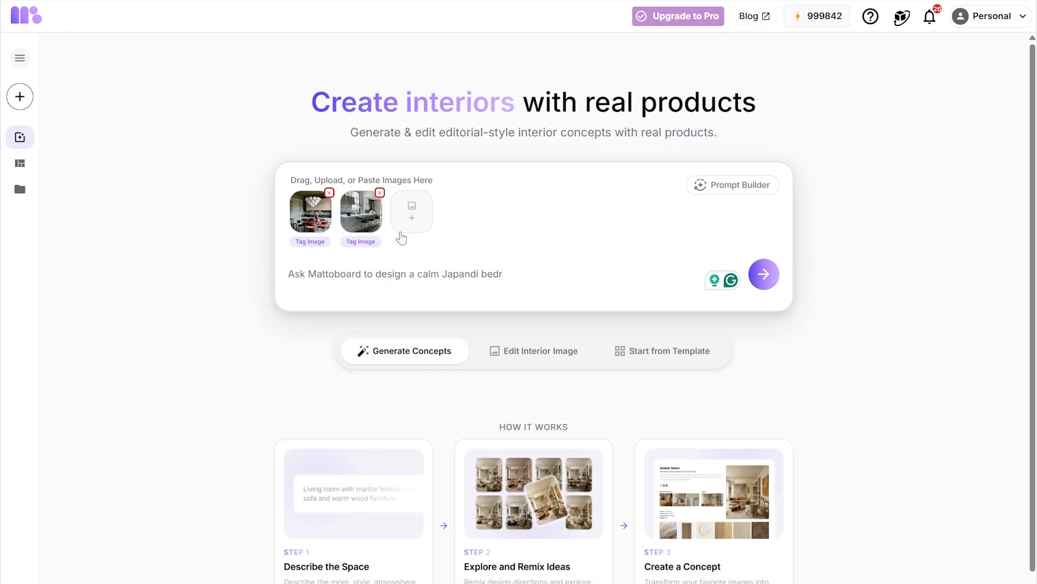
- Tag the Ericas kitchen image as Existing Space and the kfm0vkign4 image as Inspiration
left_click(361, 241)
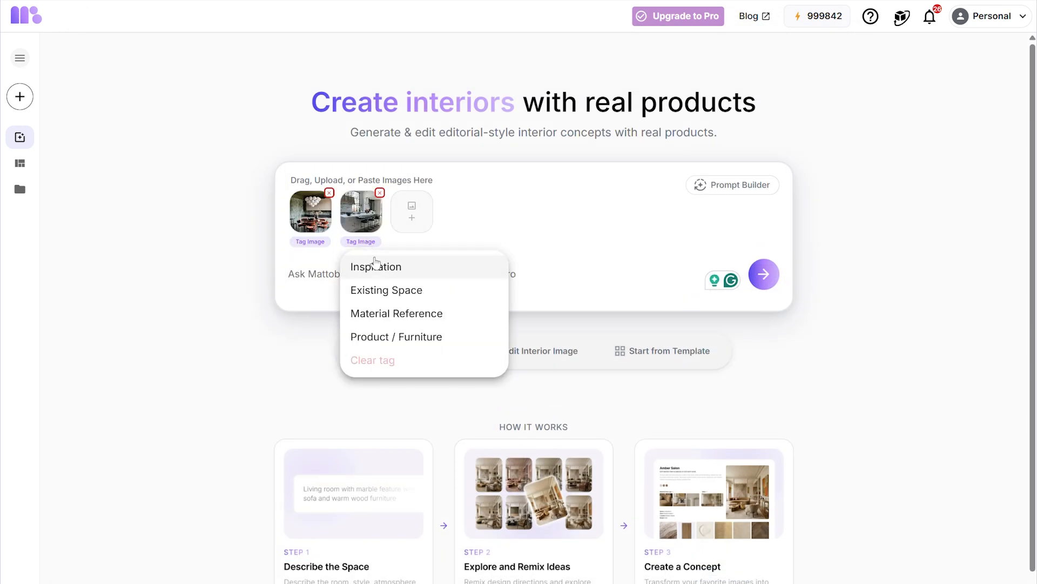
left_click(387, 290)
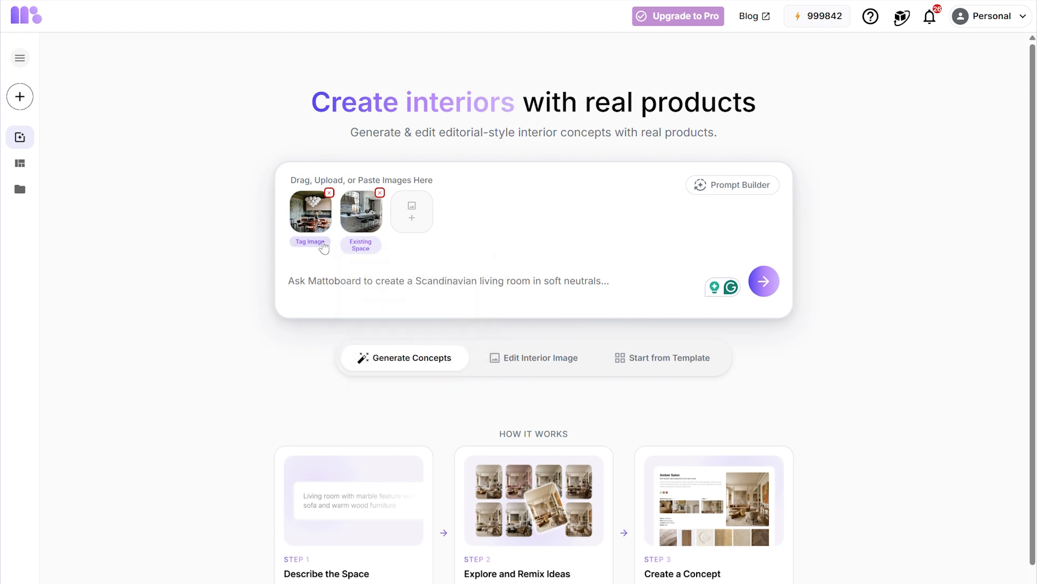
left_click(324, 241)
left_click(324, 266)
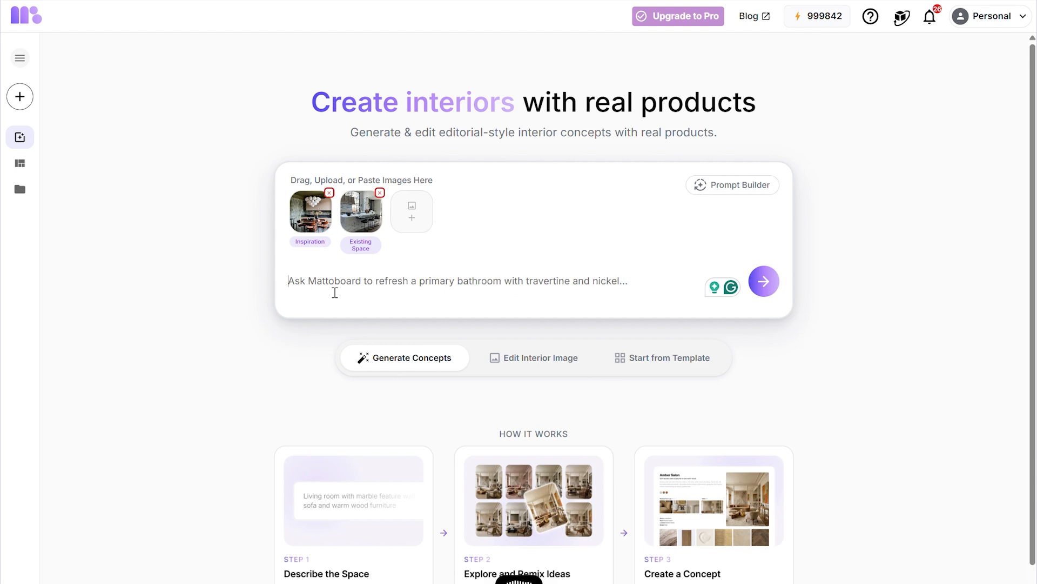
- Paste the brief about redesigning the existing kitchen with the inspiration image's material and style, and generate concepts
type("Redesign my existing kitchen, keeping the structure relatively the same but applying the material and style of my inspiration image.")
left_click(764, 281)
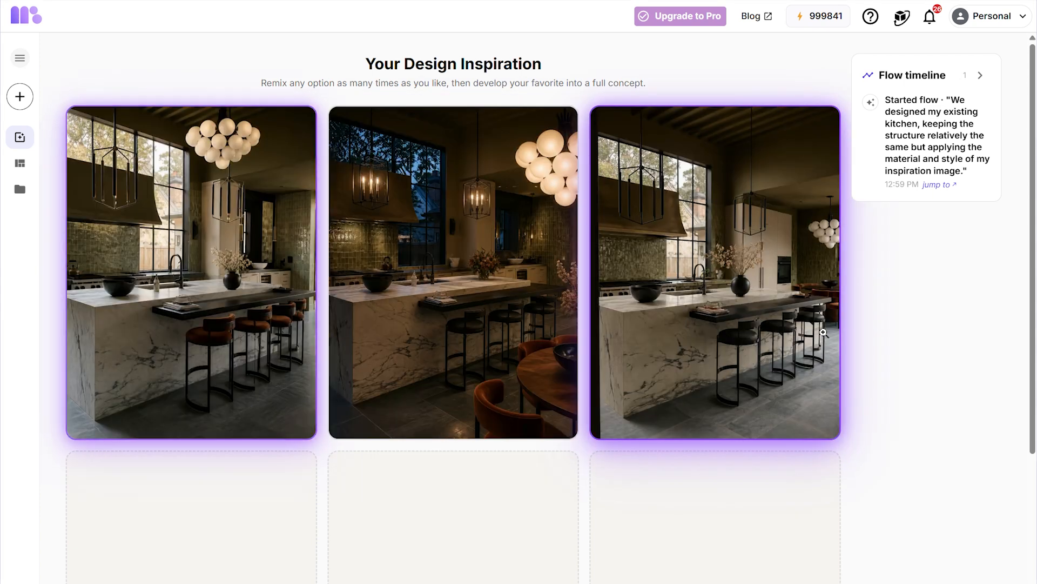
- Remix the furniture of the first kitchen image with Artisan Craft, Classic and Minimal suggestions, generating three images
mouse_move(138, 303)
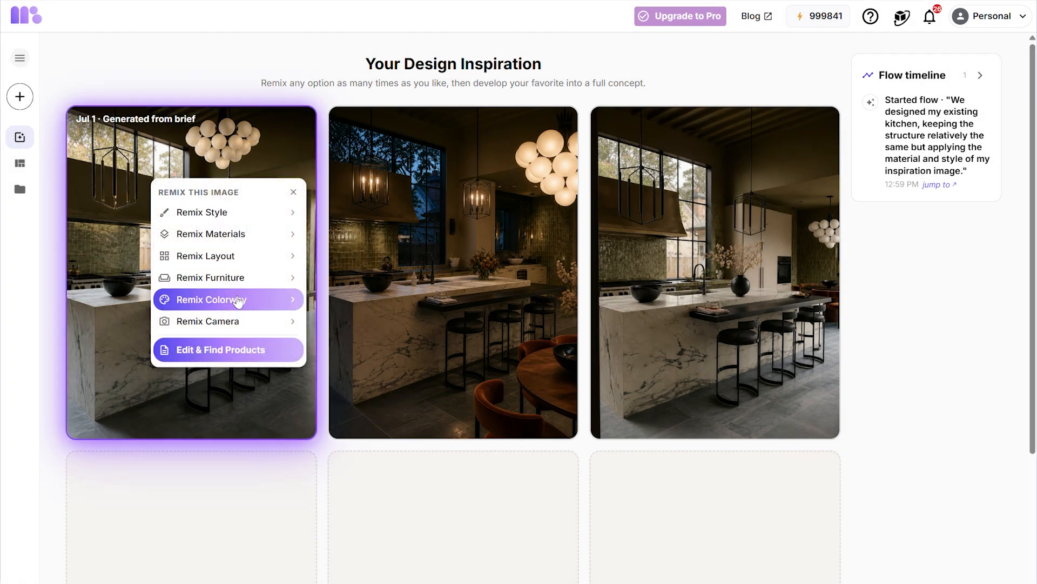
left_click(262, 276)
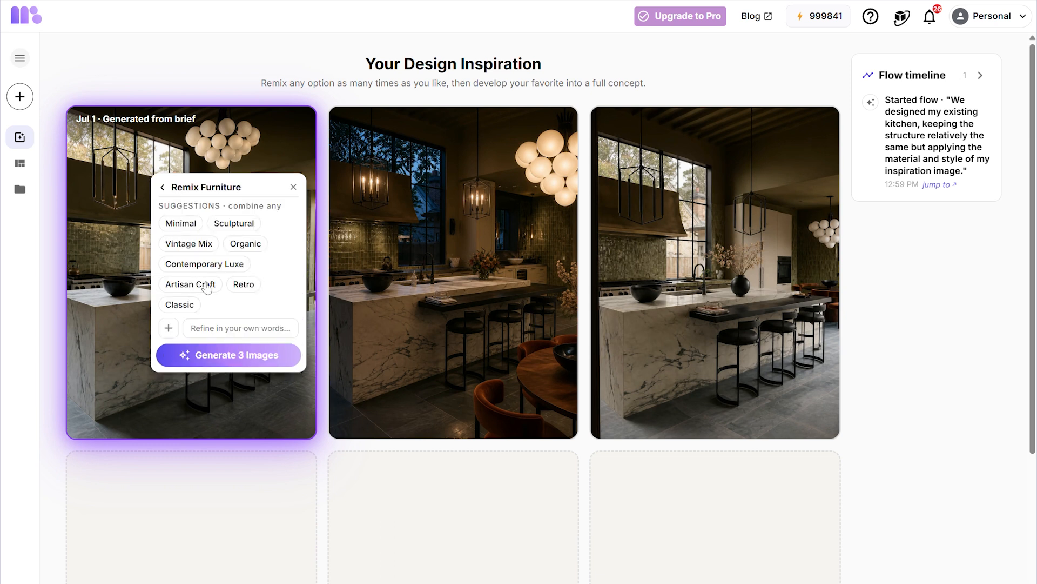
left_click(207, 286)
left_click(187, 307)
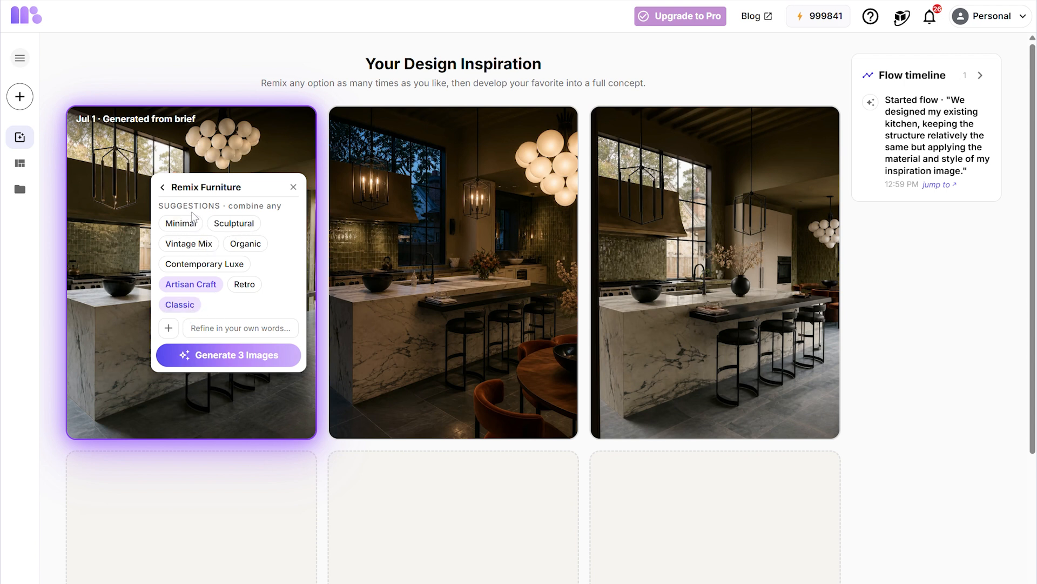
left_click(184, 224)
left_click(208, 355)
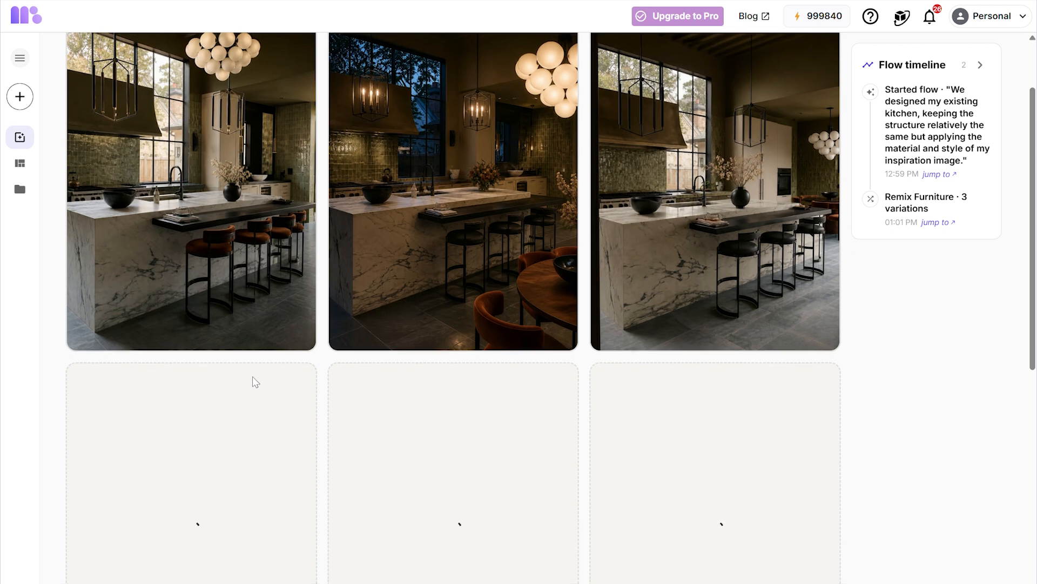
- Generate three colorway remixes of the first kitchen image using the default settings
scroll(255, 382, "up", 2)
left_click(248, 376)
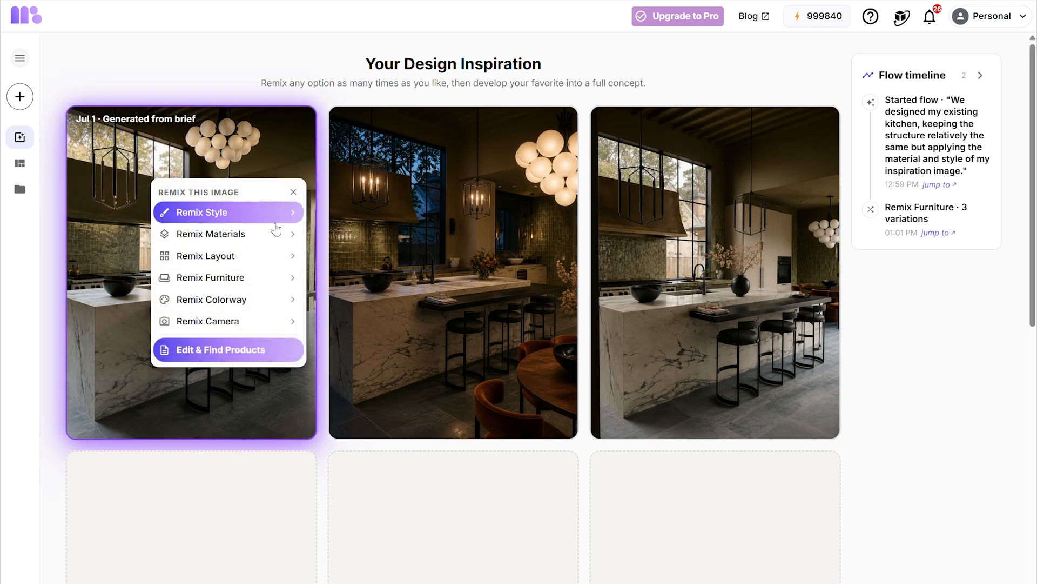
left_click(262, 299)
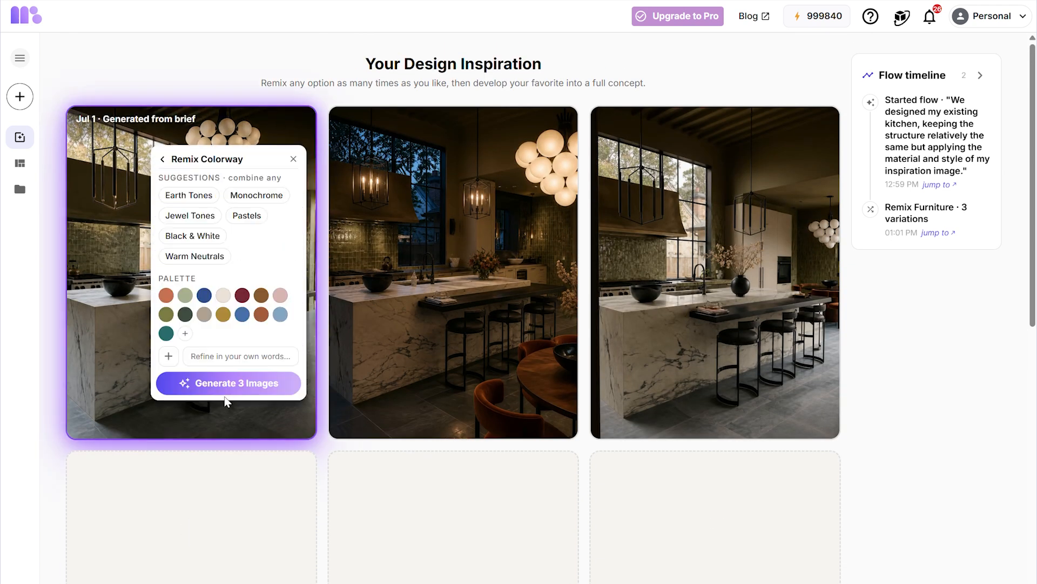
left_click(237, 383)
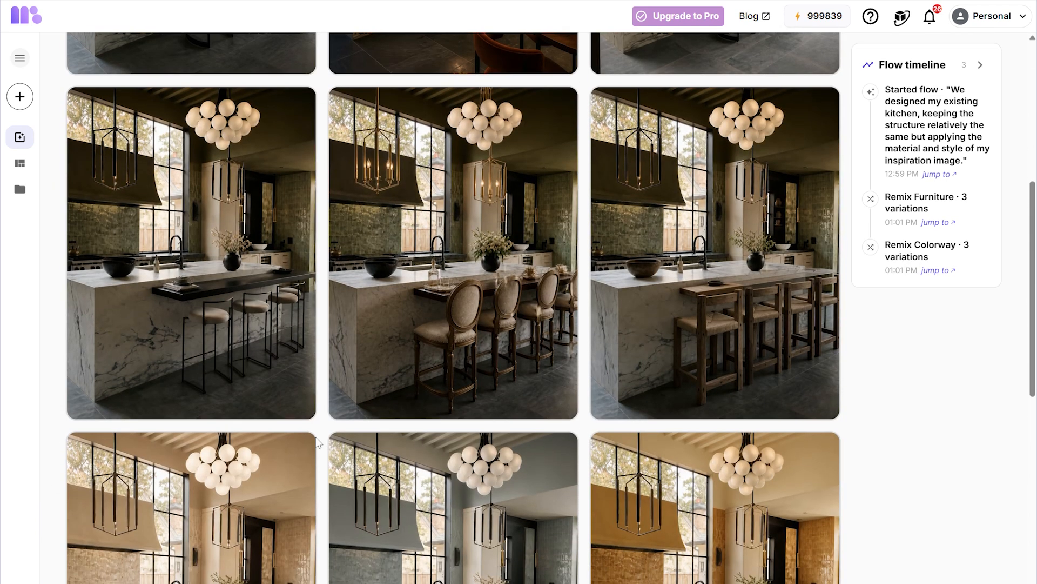
- Review the furniture and colorway remix results
left_click(312, 323)
mouse_move(426, 389)
mouse_move(714, 384)
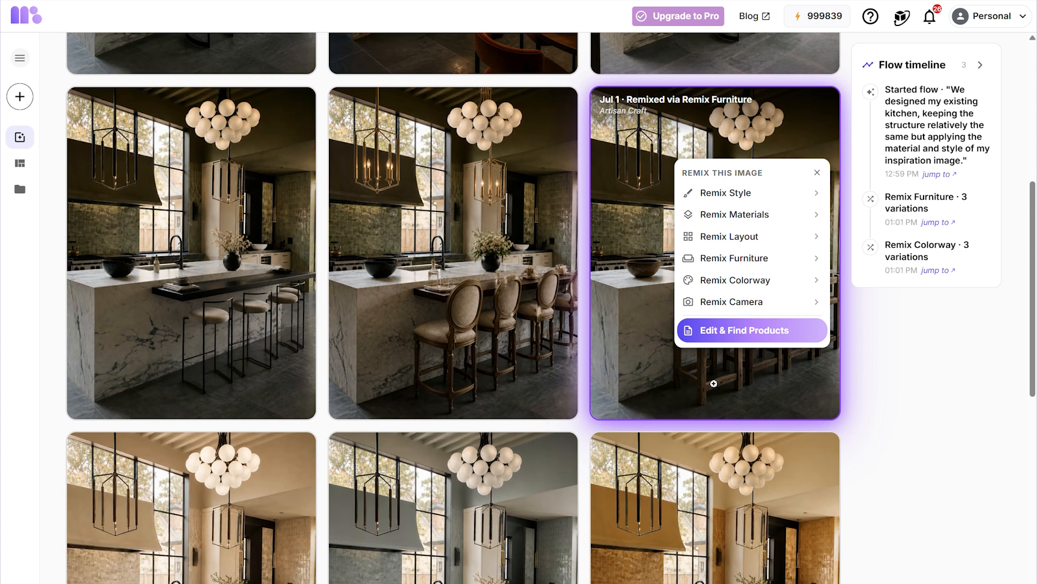
scroll(871, 443, "down", 5)
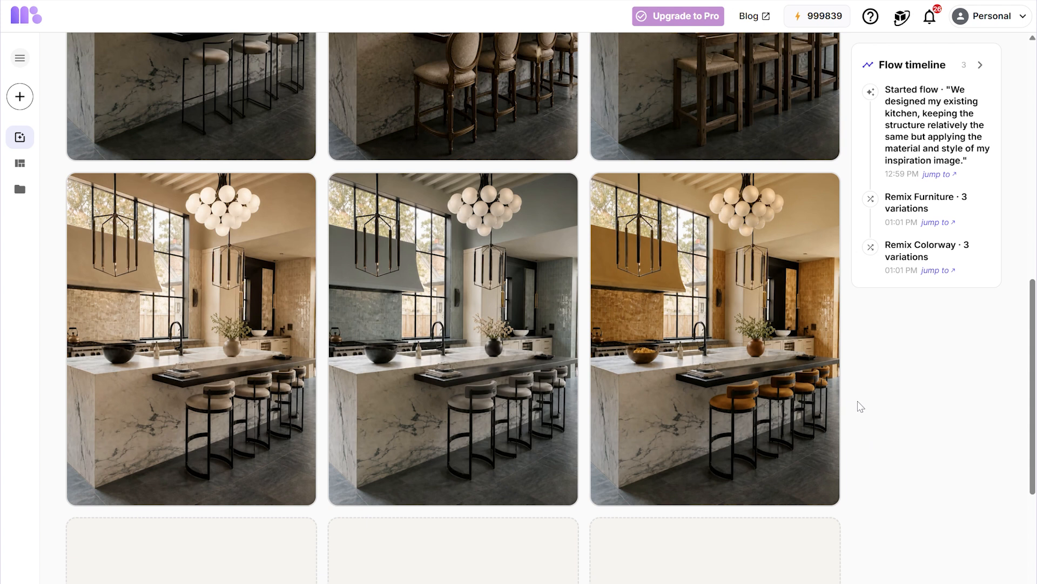
mouse_move(126, 331)
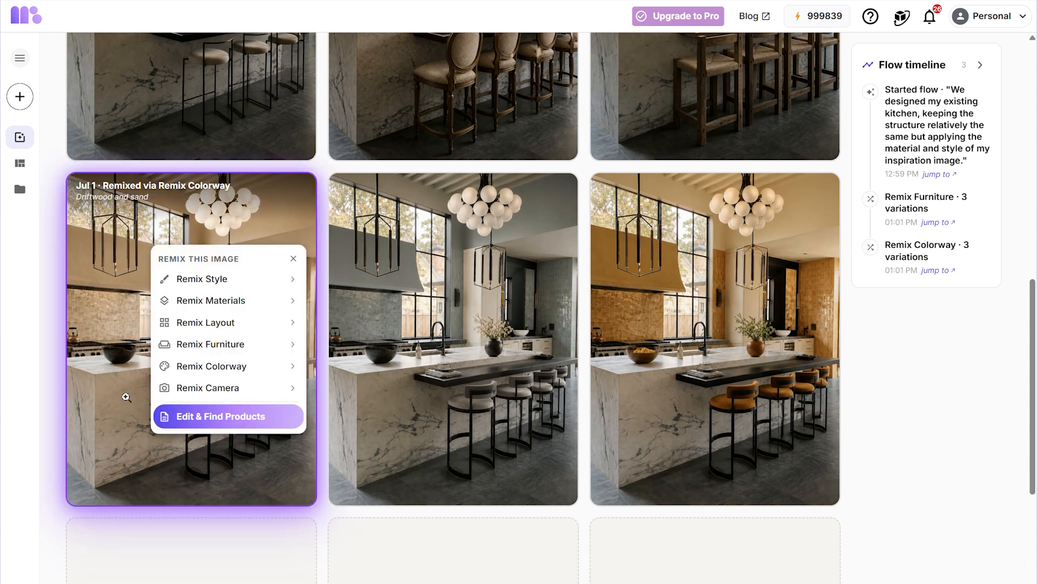
- Remix the layout of the first colorway result with the prompt "kitchen table and island" and generate three images
scroll(170, 421, "down", 1)
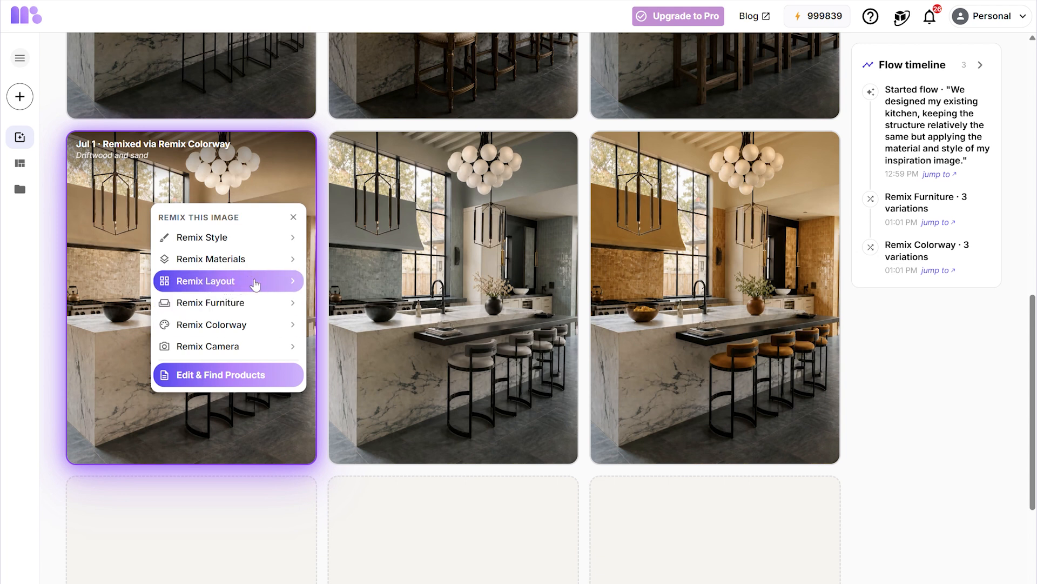
left_click(255, 282)
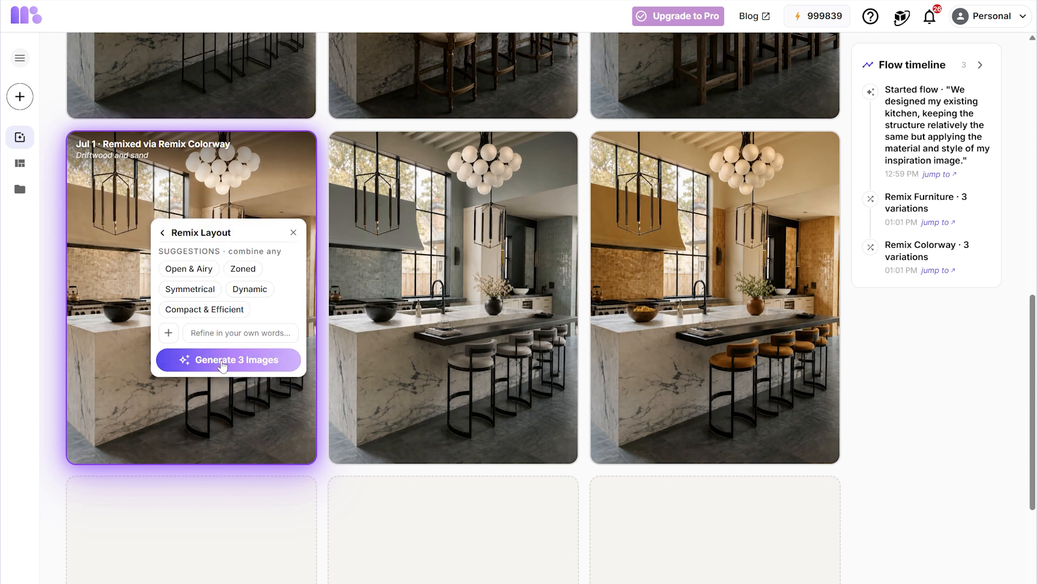
left_click(237, 336)
type("kitchen table an")
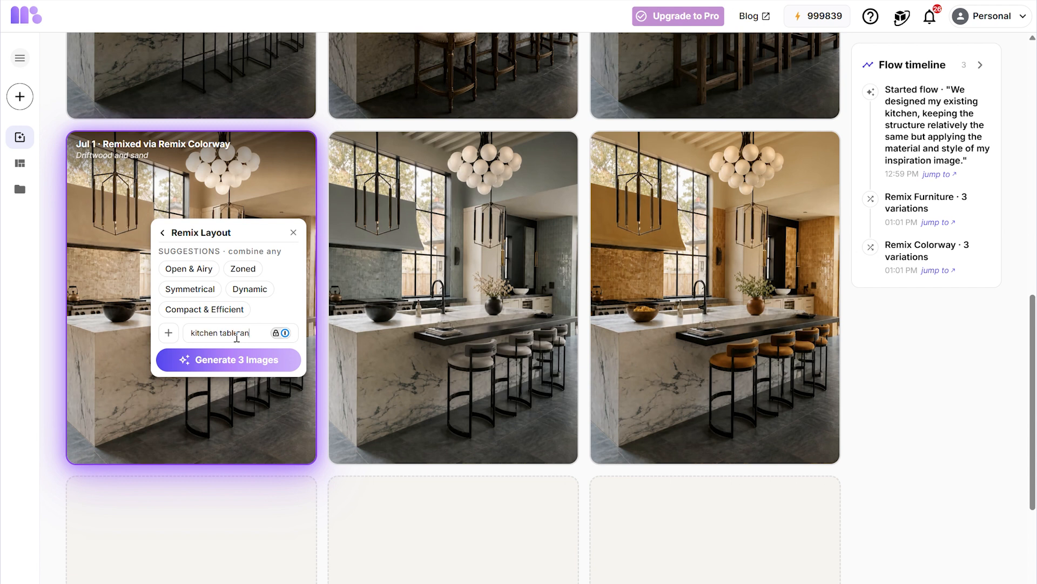
type("d island")
left_click(239, 359)
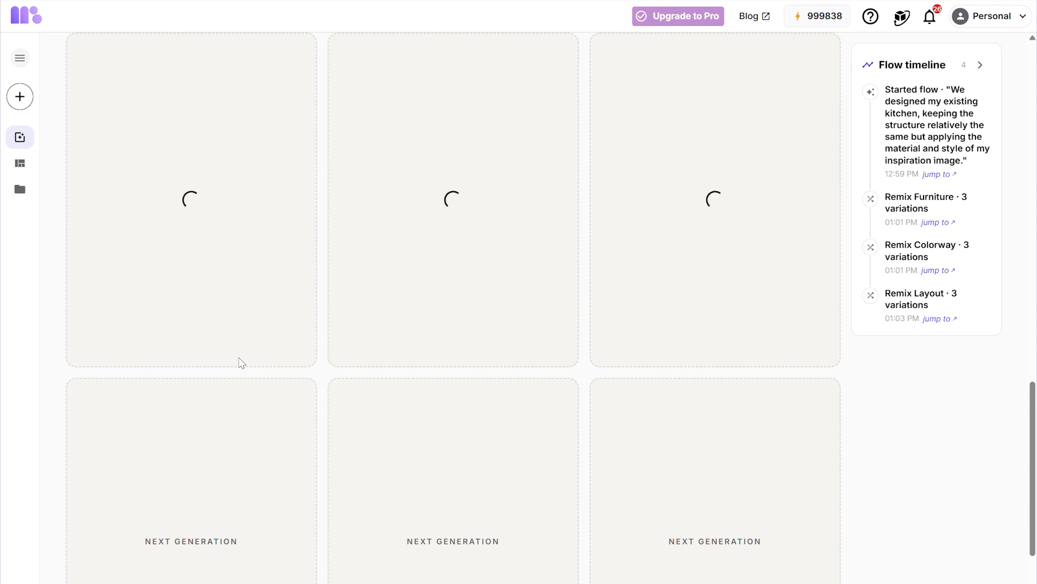
- Generate three camera remixes of the first table-and-island layout result using the default settings
scroll(324, 384, "up", 1)
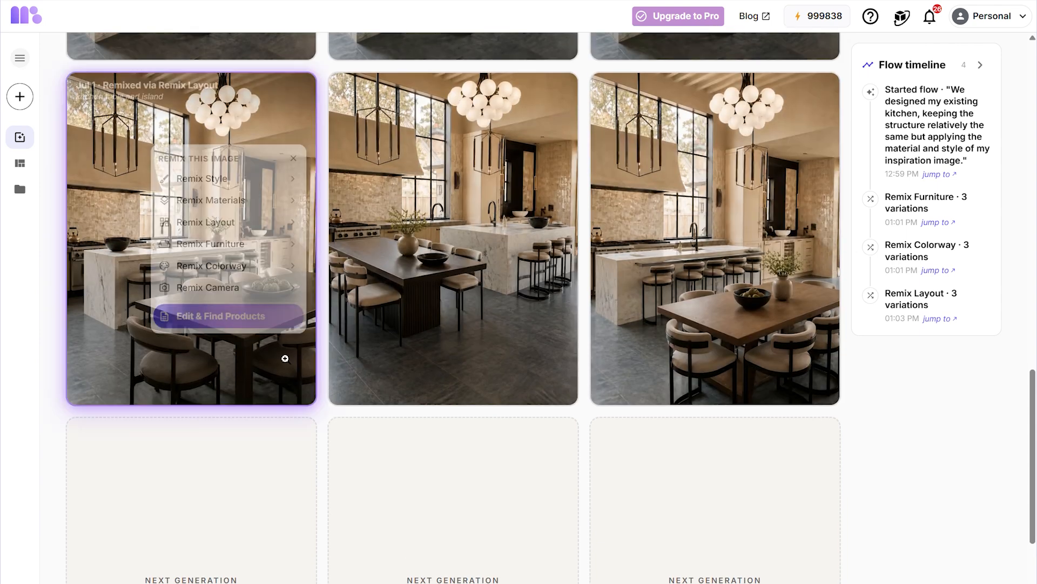
mouse_move(461, 328)
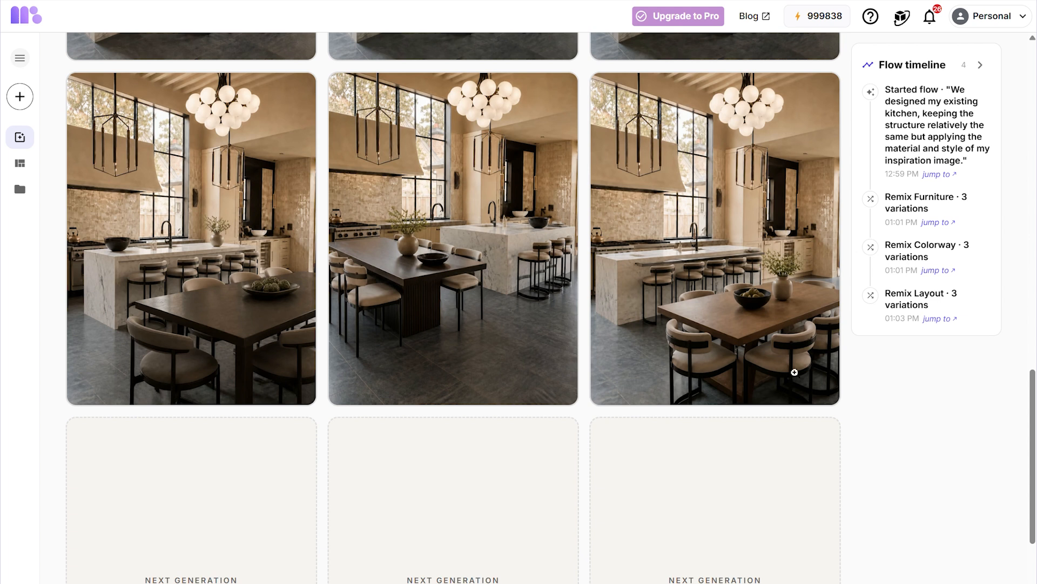
mouse_move(160, 328)
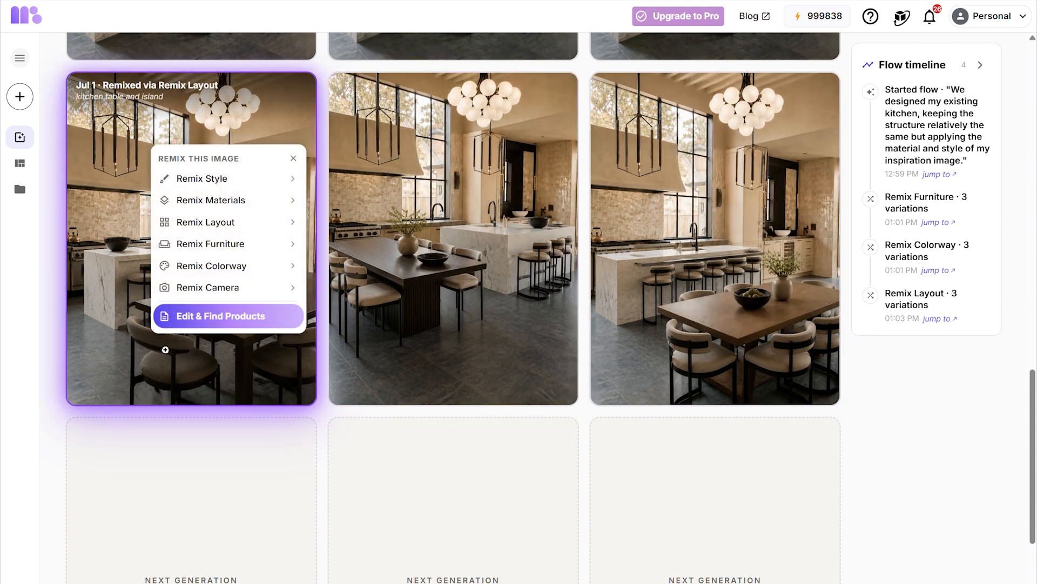
left_click(255, 288)
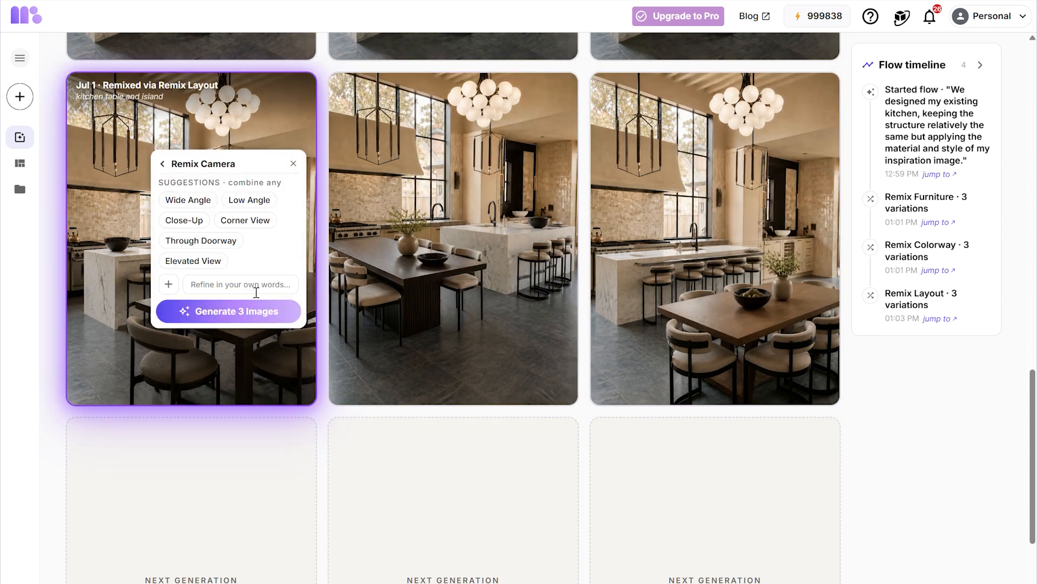
left_click(244, 307)
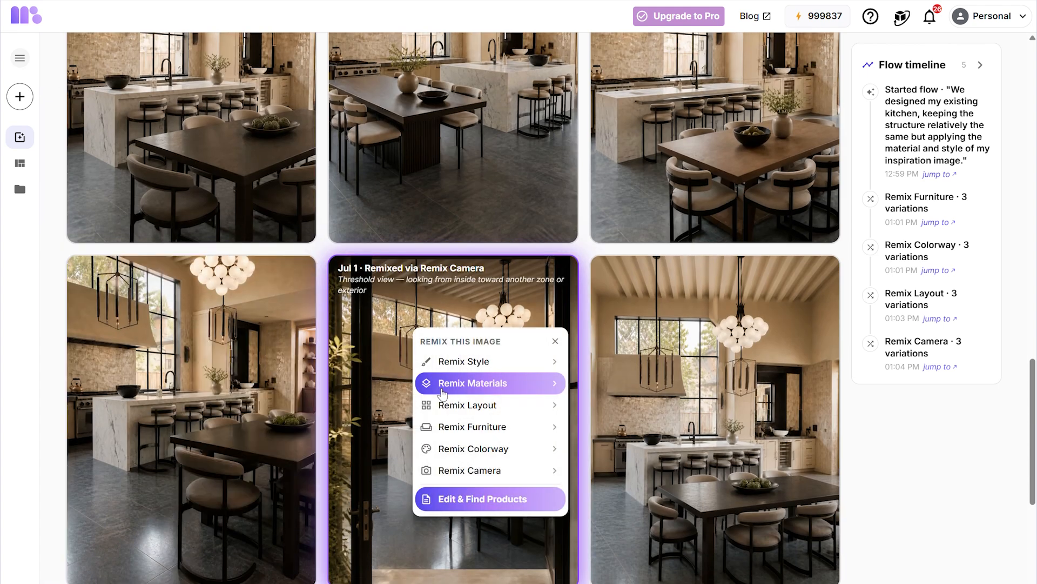
- Open the first table-and-island layout result in Edit & Find Products and browse its matched products
scroll(442, 395, "up", 4)
scroll(441, 389, "up", 2)
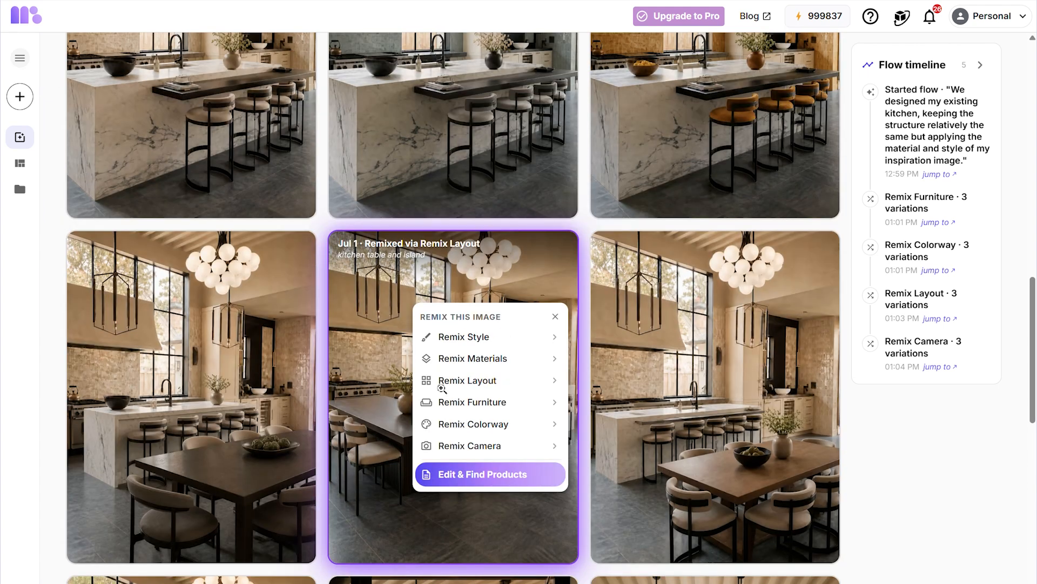
scroll(440, 389, "down", 2)
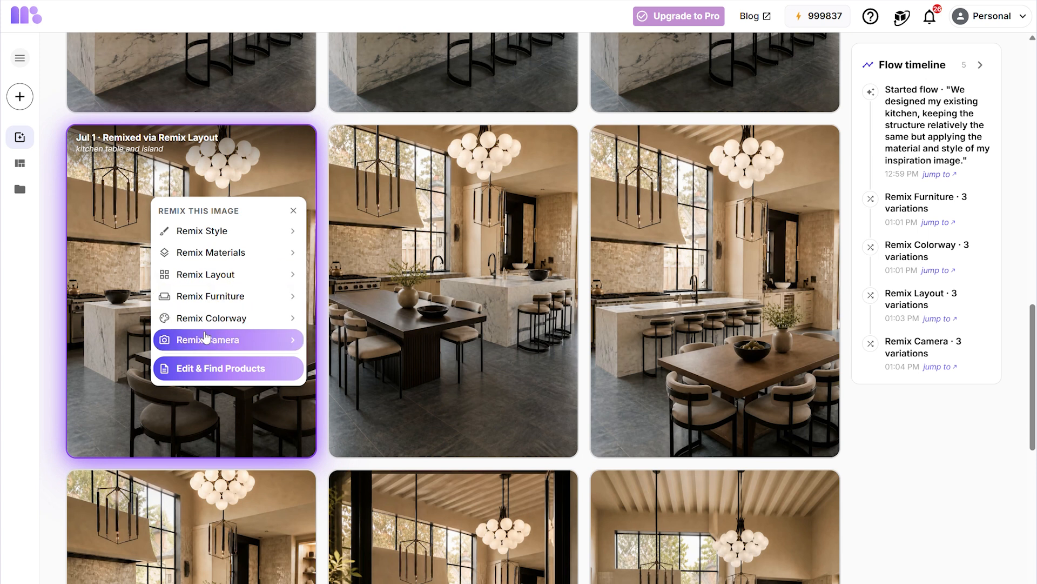
left_click(203, 371)
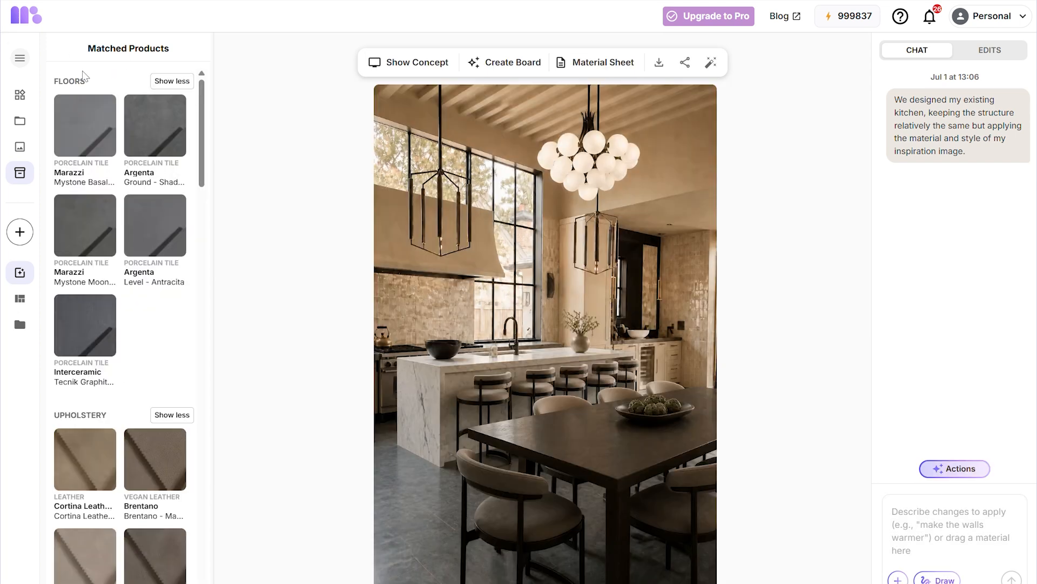
mouse_move(144, 138)
scroll(143, 335, "down", 2)
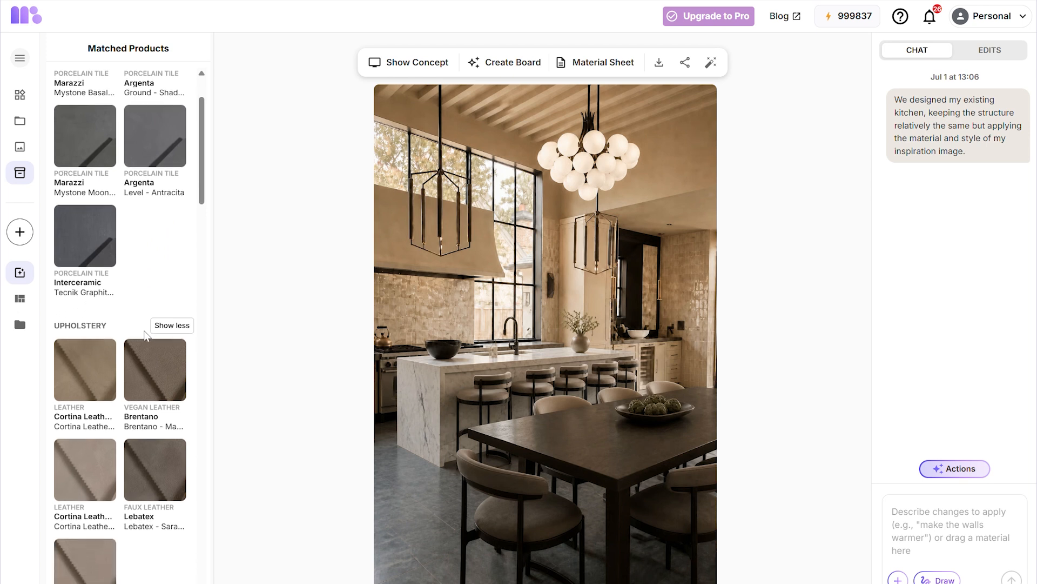
- Browse the matched floors, upholstery, ceilings, worktop, walls and cabinetry products for the edited concept
scroll(146, 336, "up", 2)
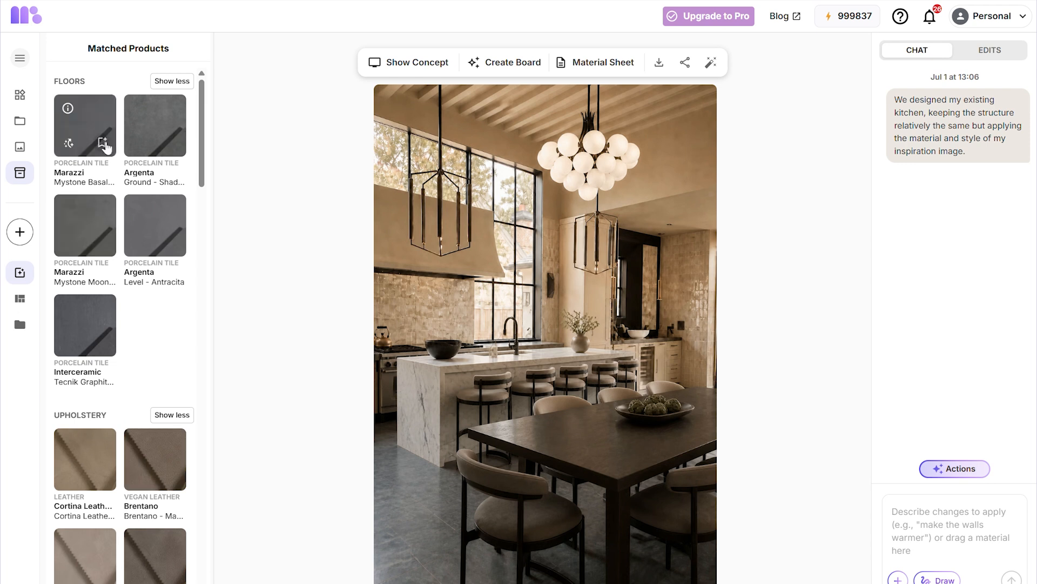
scroll(129, 364, "down", 2)
scroll(128, 364, "up", 2)
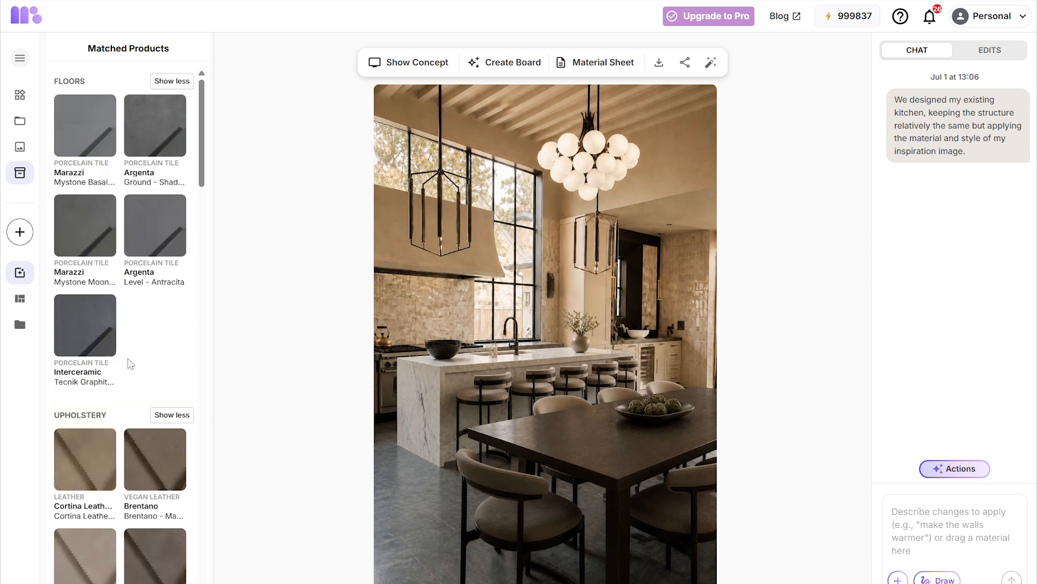
scroll(128, 364, "down", 4)
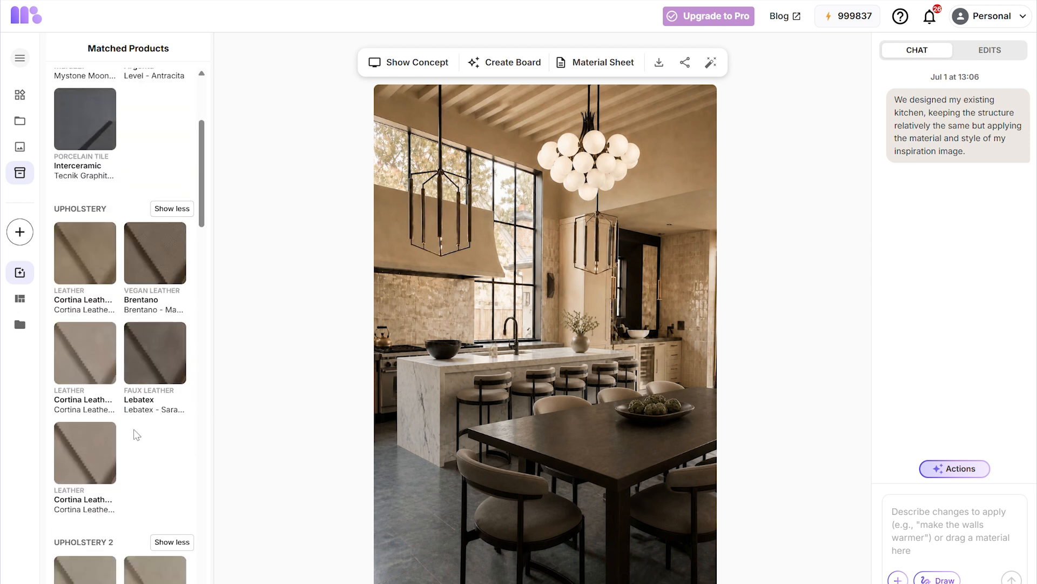
scroll(136, 435, "down", 3)
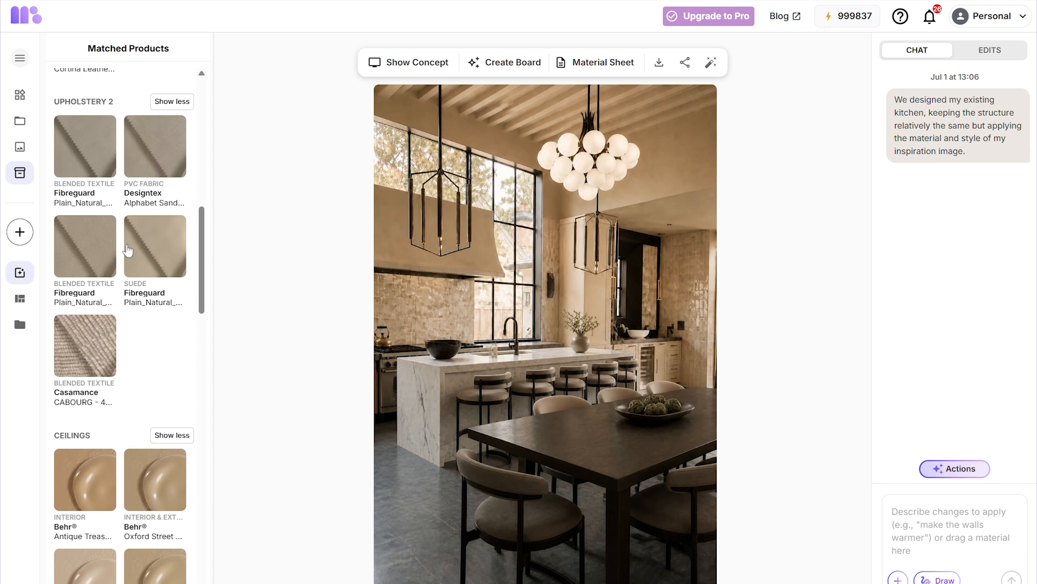
scroll(137, 427, "down", 2)
scroll(119, 358, "up", 2)
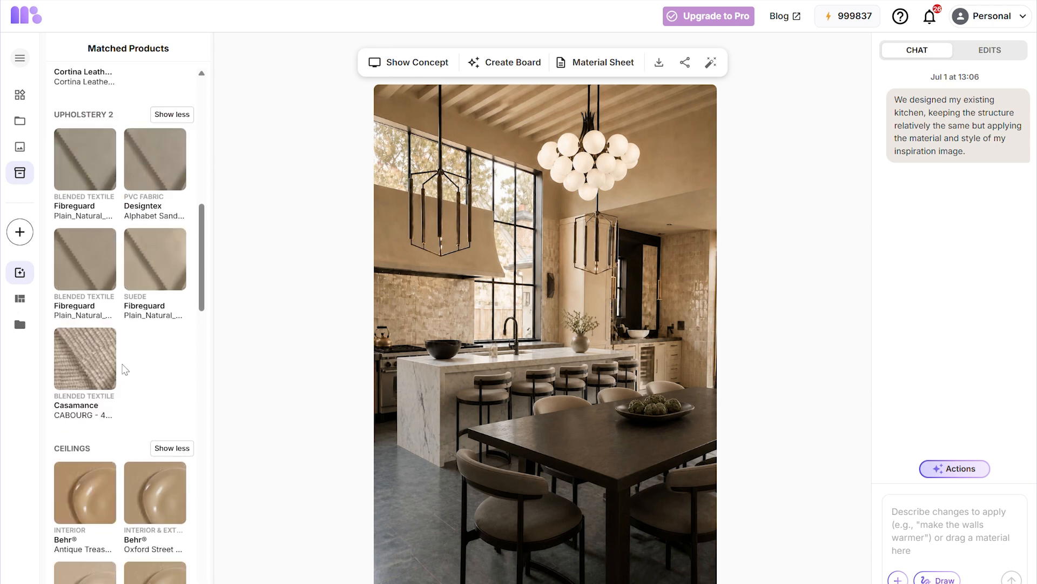
scroll(149, 379, "down", 4)
scroll(149, 378, "down", 6)
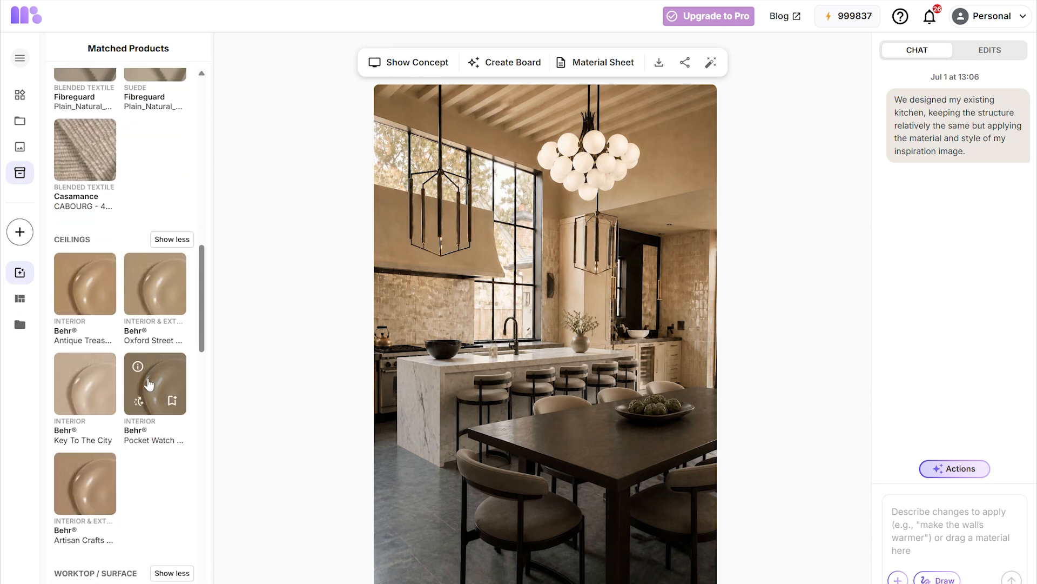
scroll(151, 384, "down", 3)
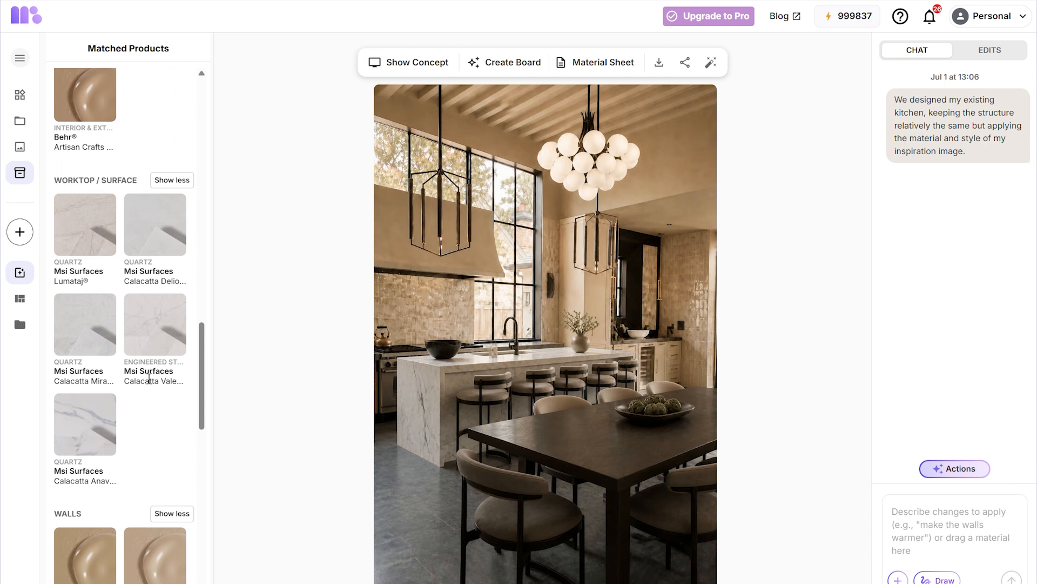
scroll(128, 434, "down", 7)
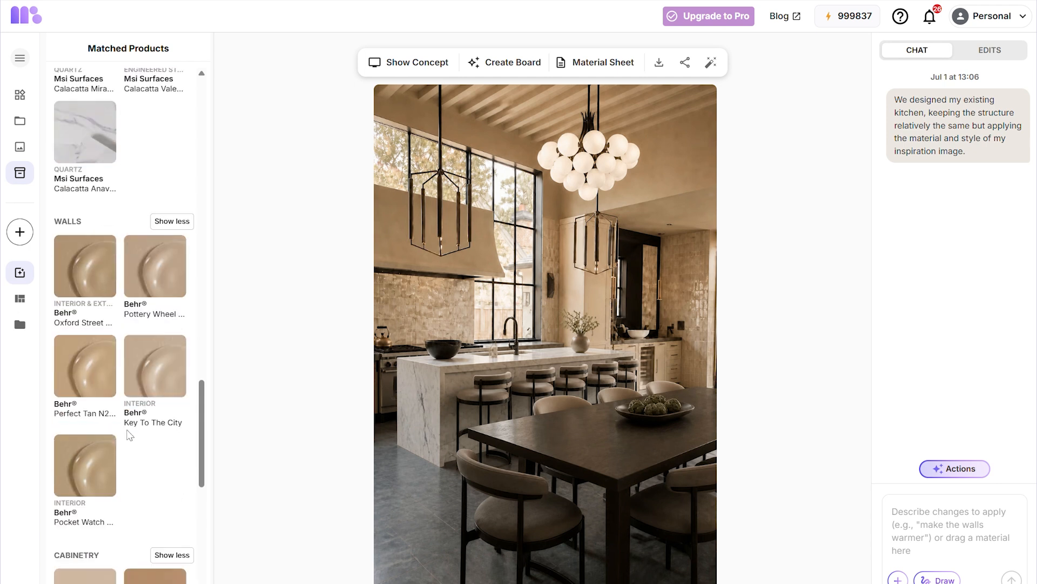
scroll(130, 435, "down", 7)
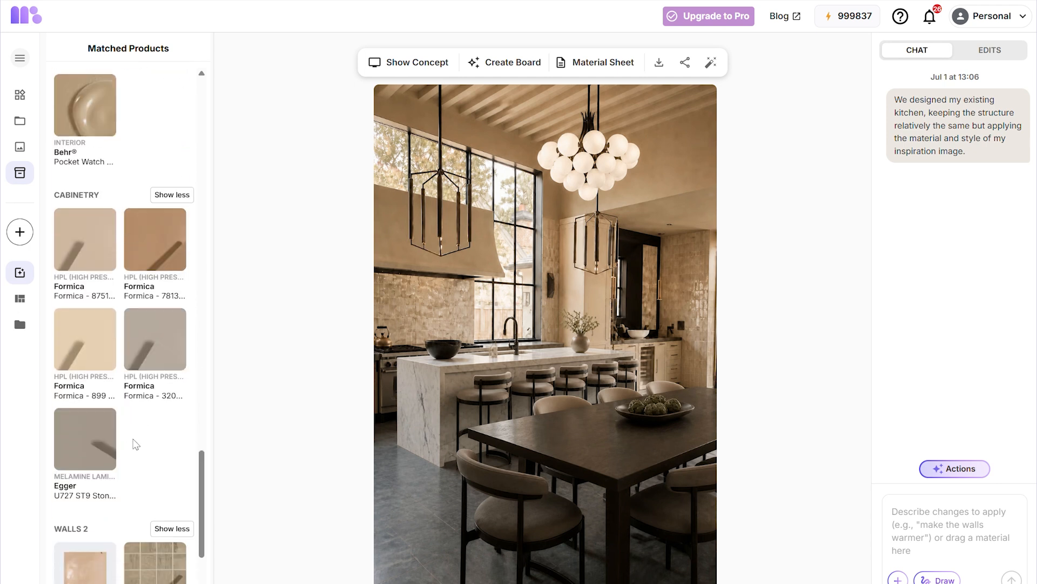
scroll(131, 440, "down", 4)
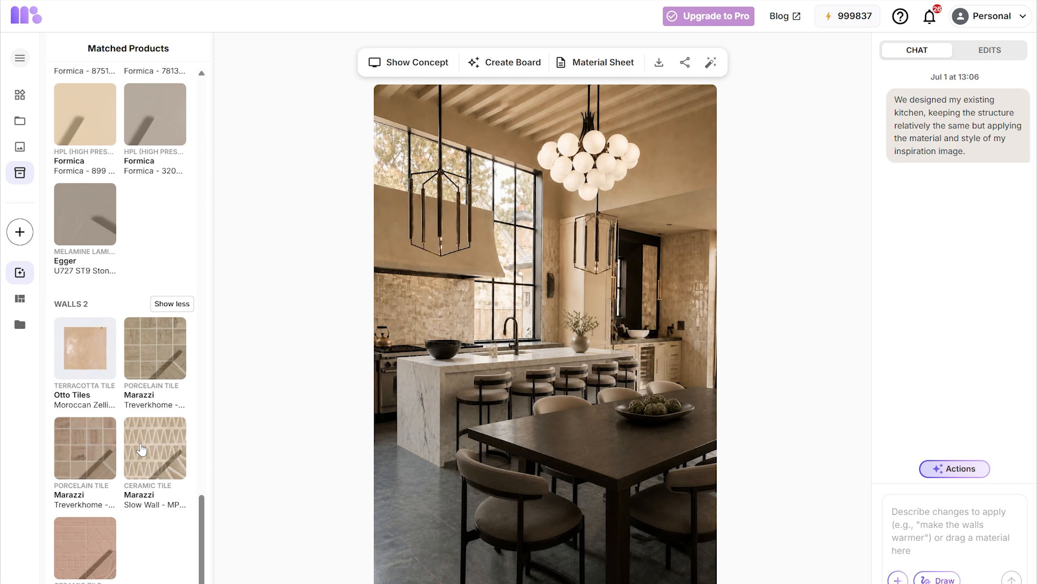
- Ask the chat assistant to "find me some oak wood flooring to match this style"
mouse_move(150, 480)
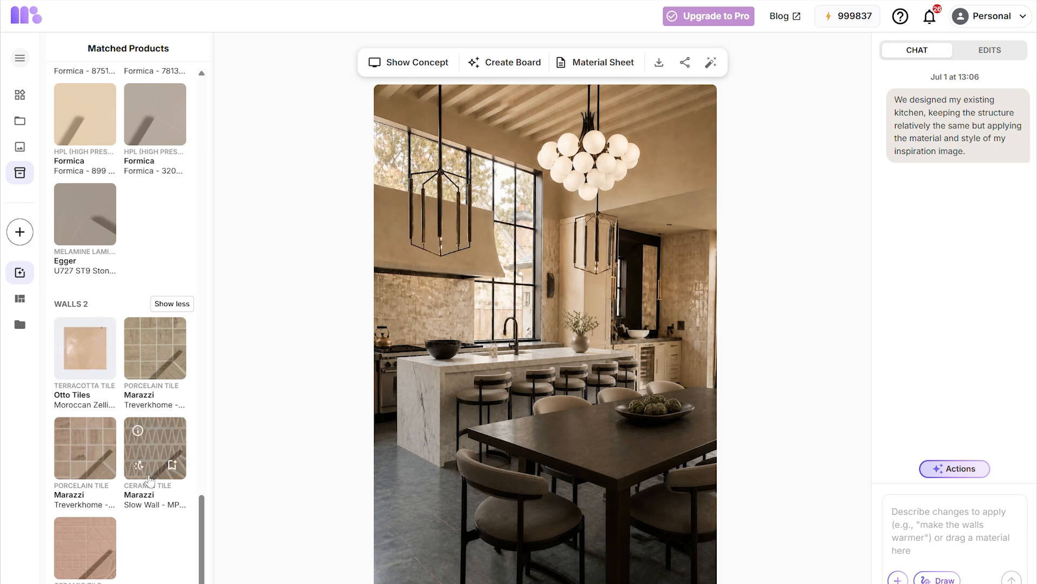
left_click(904, 522)
type("find me some oak wood flooring to match t")
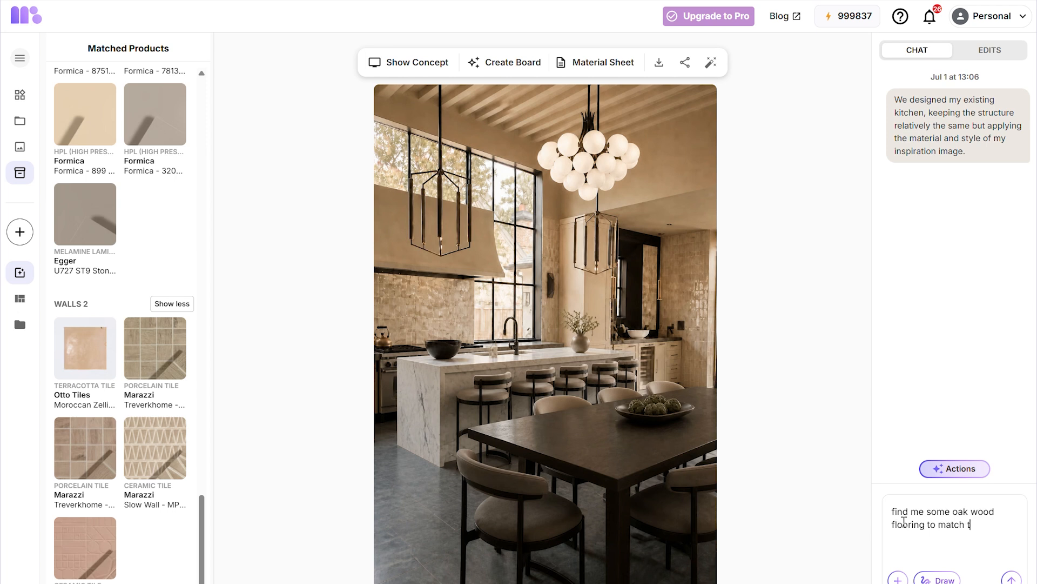
type("his style")
key("Return")
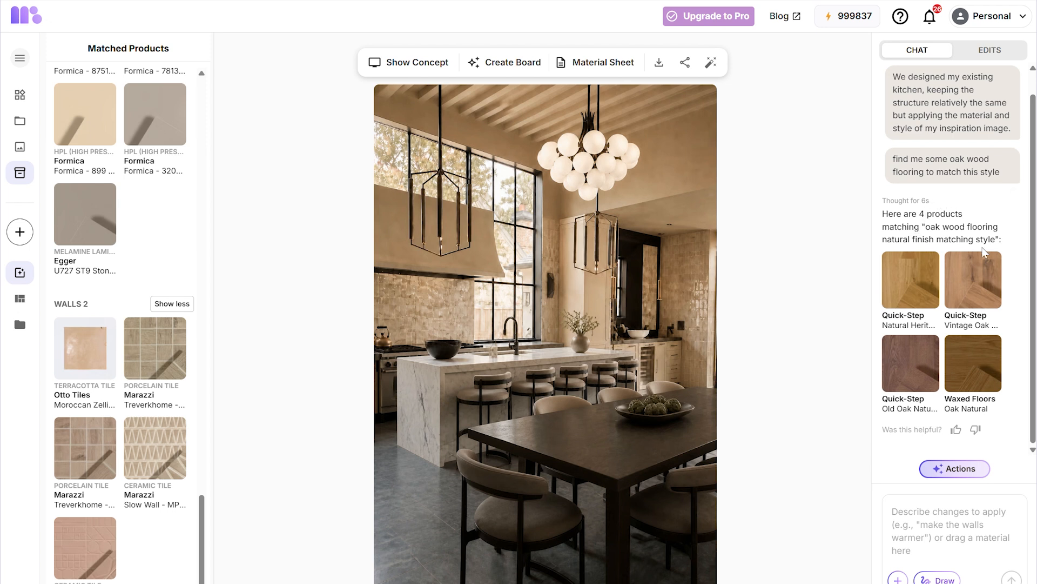
- Apply the Quick-Step Vintage Oak flooring by marking the floor area and prompting "change the floor to this wood"
mouse_move(965, 297)
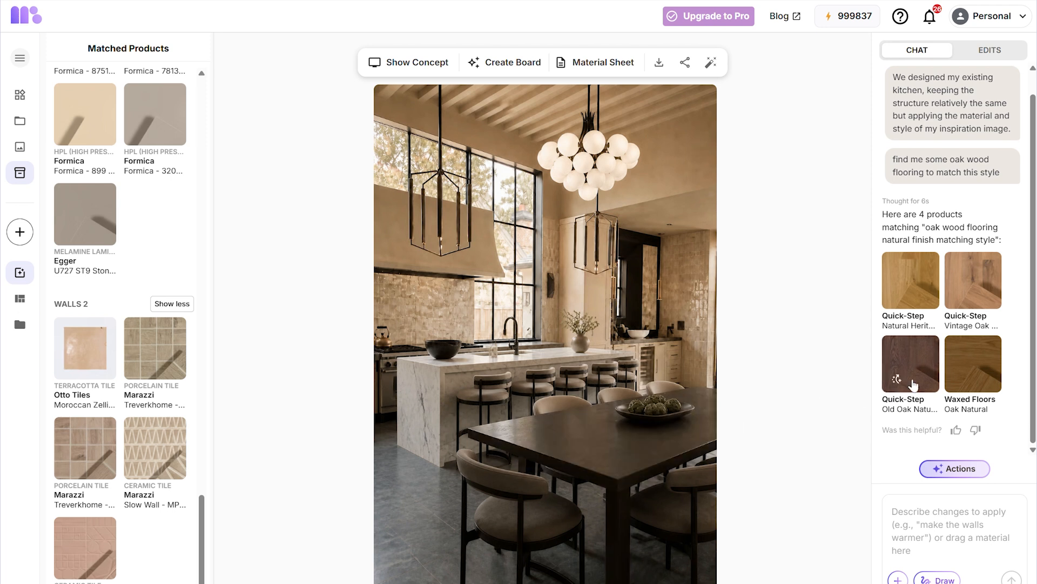
left_click(959, 296)
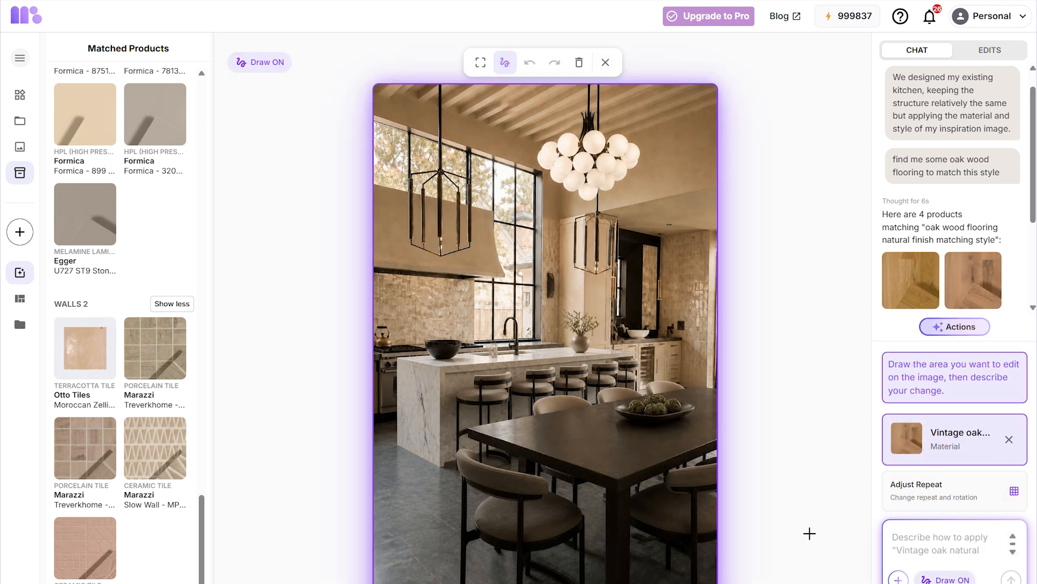
mouse_move(440, 496)
left_mouse_down()
mouse_move(390, 540)
mouse_move(521, 481)
mouse_move(458, 494)
left_mouse_up()
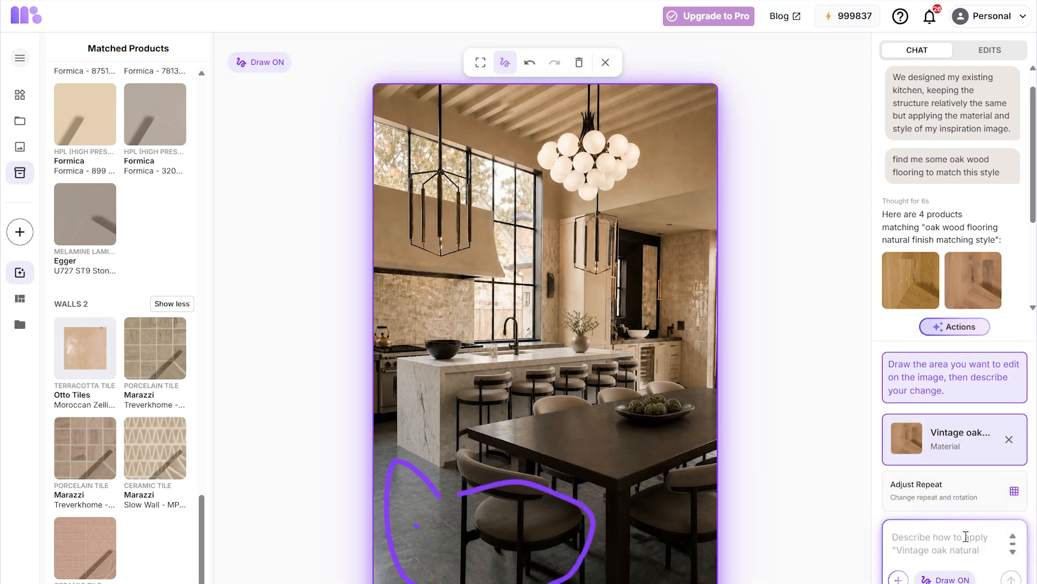
left_click(966, 536)
type("change the floor to this wood")
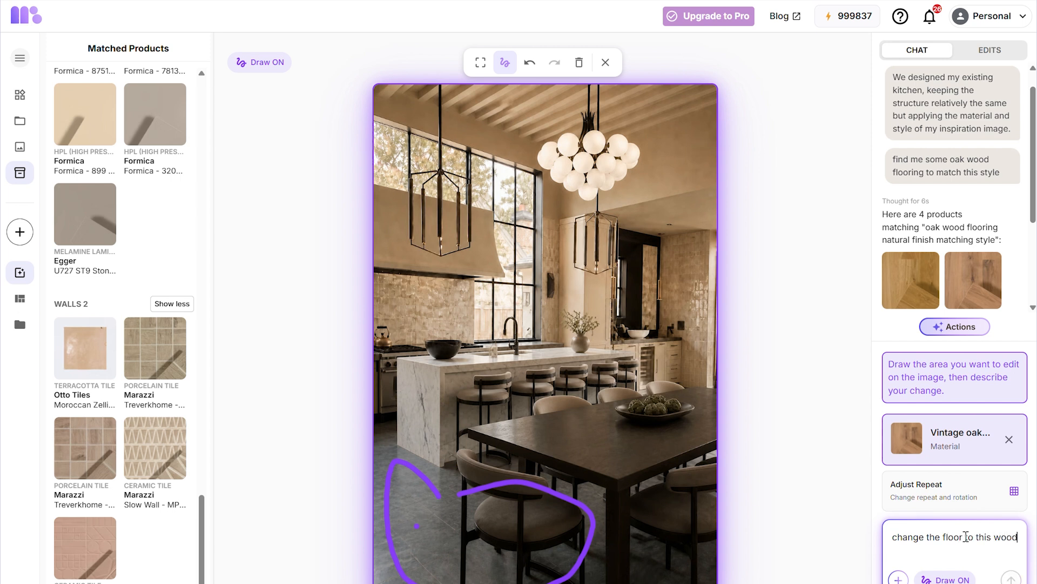
key("Return")
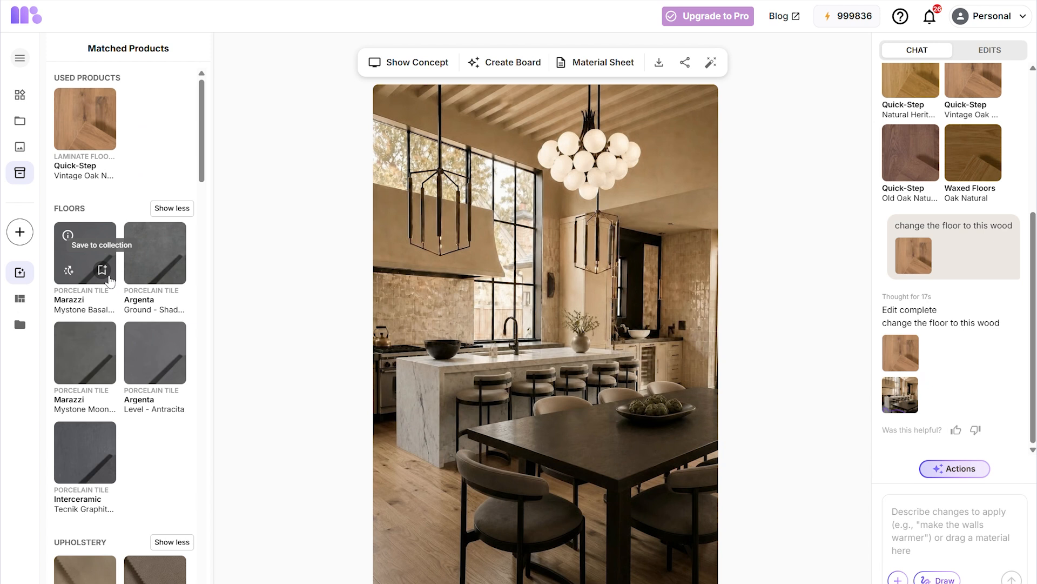
- Open the Warm Atelier concept page and generate a video of the design
left_click(414, 64)
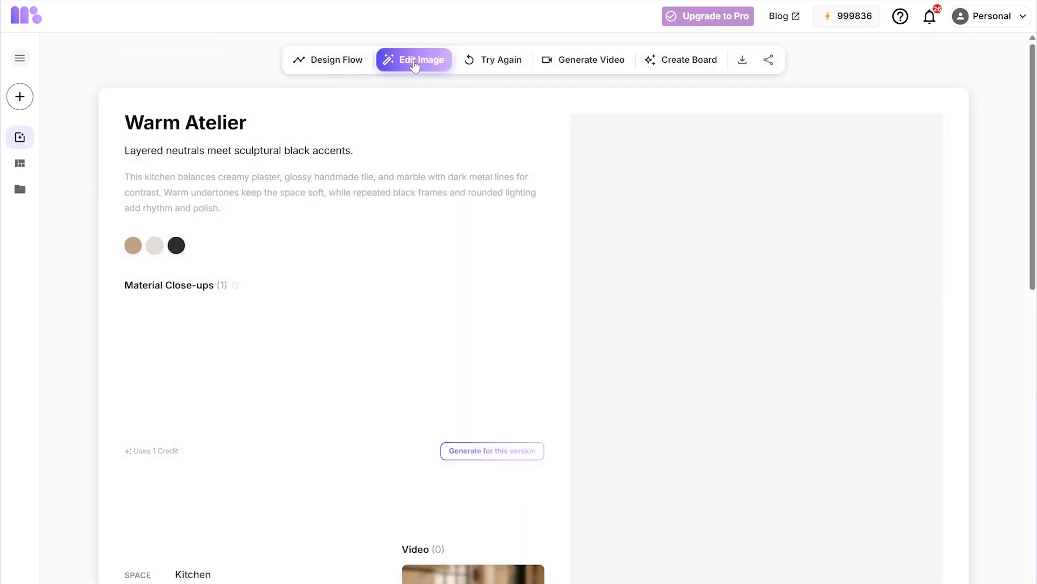
scroll(485, 307, "down", 2)
scroll(484, 307, "down", 3)
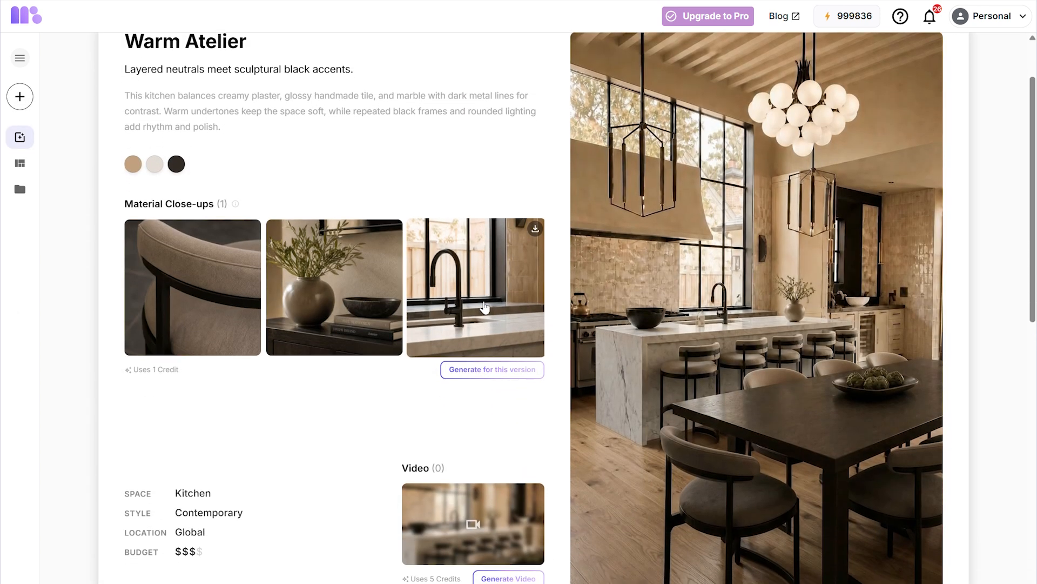
left_click(509, 560)
- Review the concept's matched products and browse the Alternatives tab's product suggestions
scroll(463, 376, "down", 10)
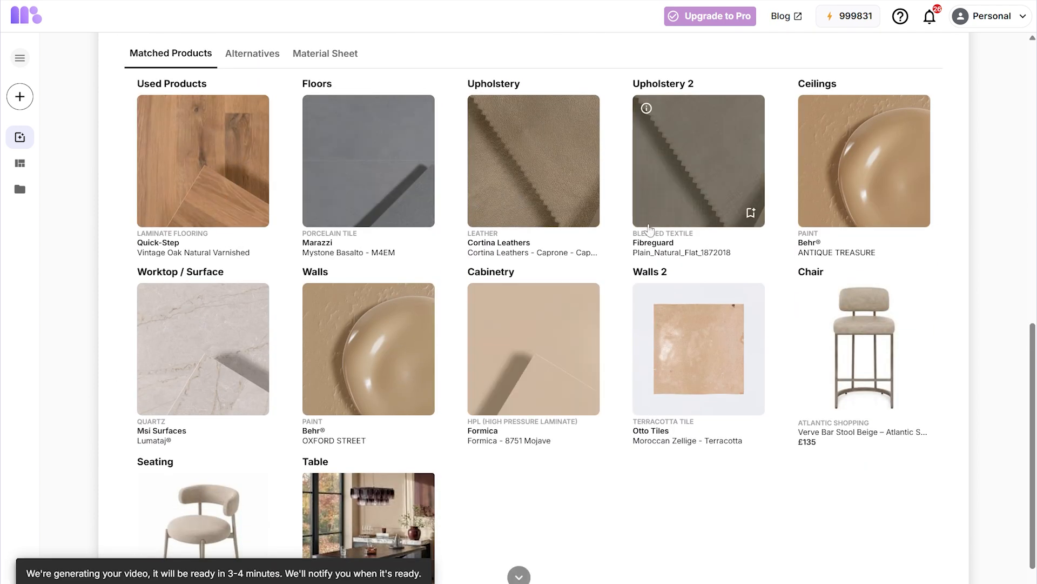
scroll(557, 446, "down", 2)
scroll(578, 430, "up", 5)
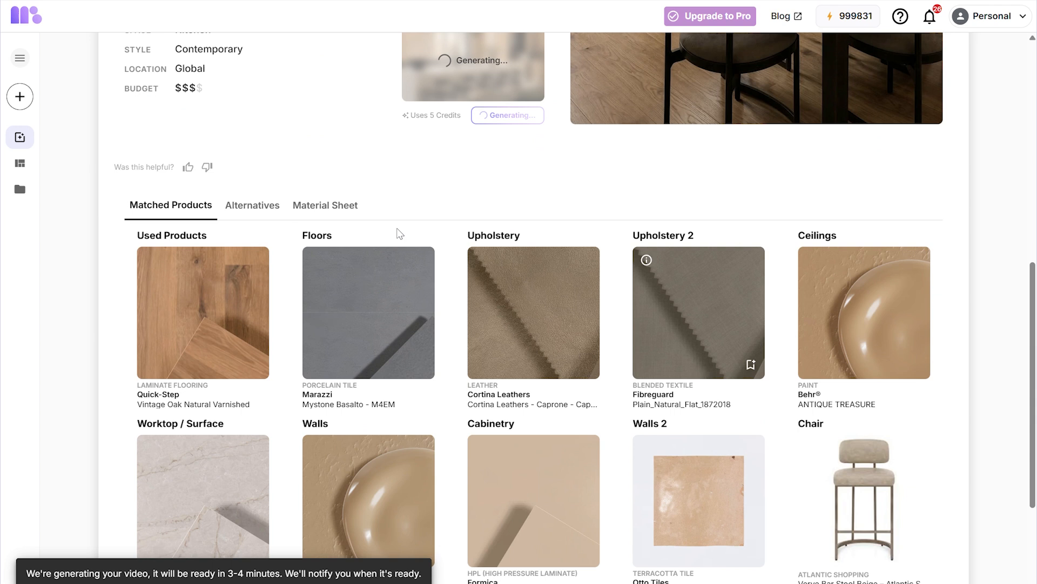
left_click(269, 211)
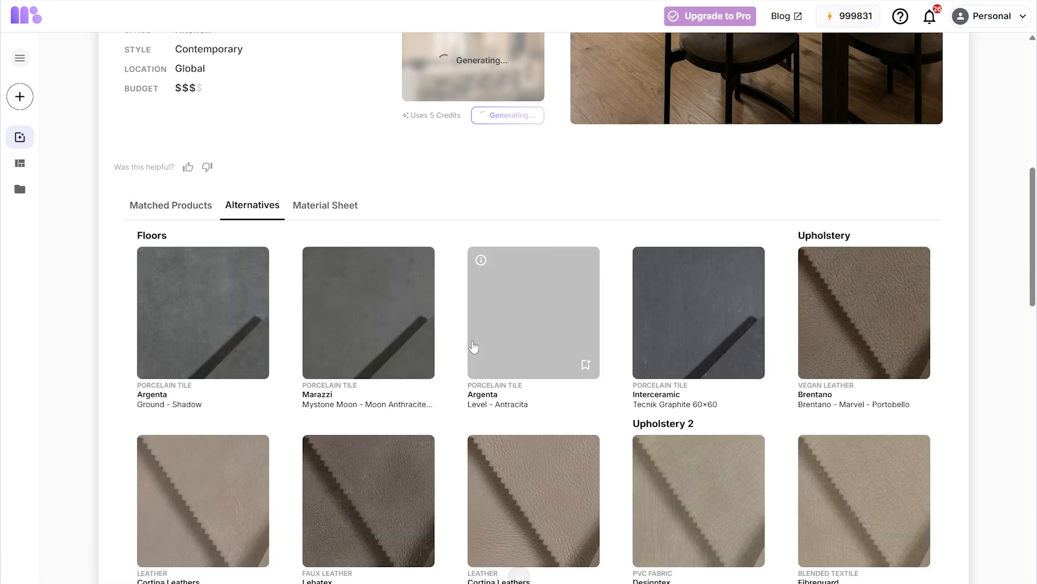
scroll(473, 347, "down", 6)
scroll(473, 347, "down", 8)
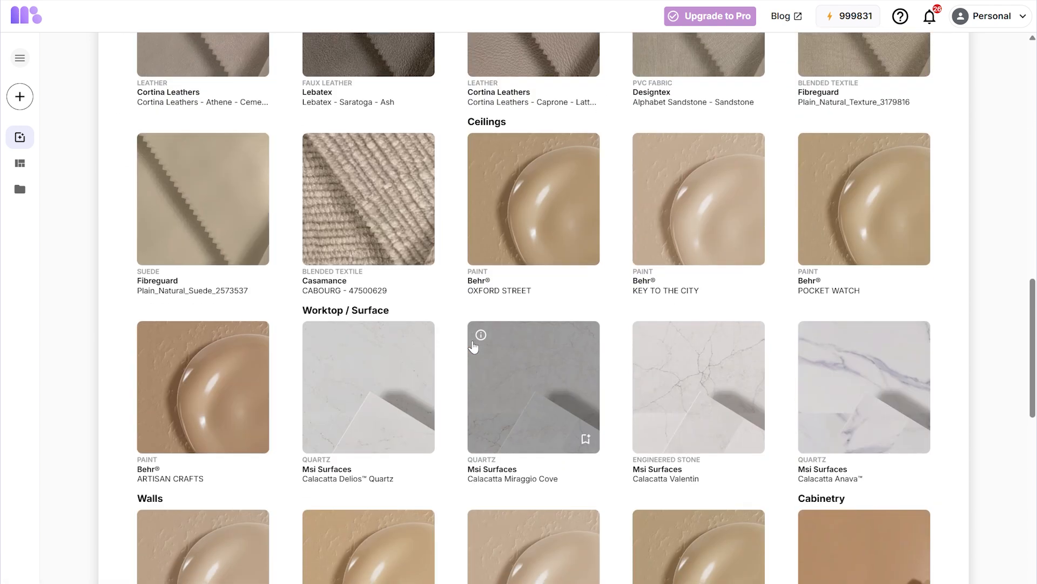
scroll(474, 347, "down", 5)
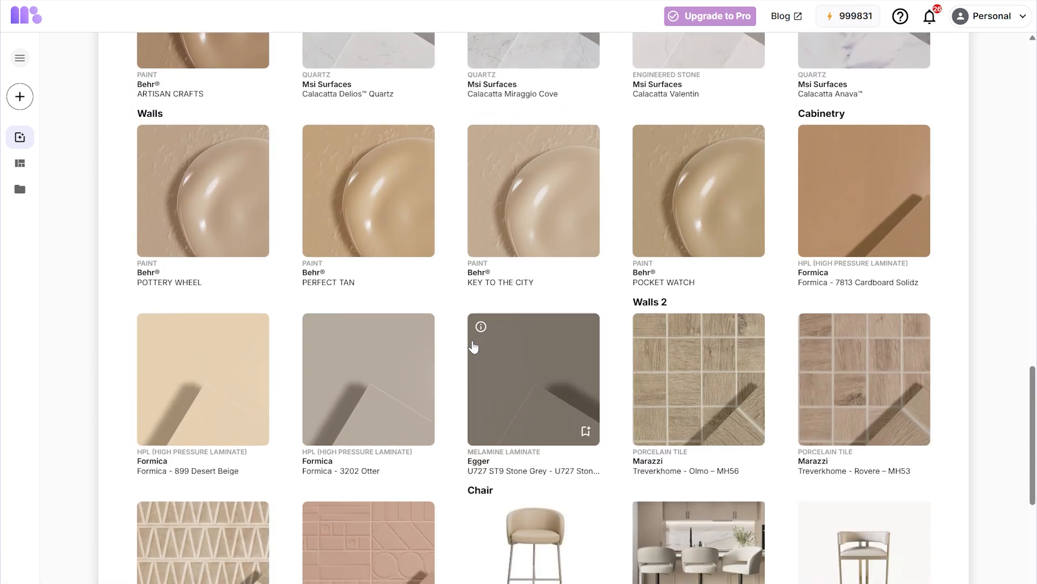
scroll(474, 345, "down", 5)
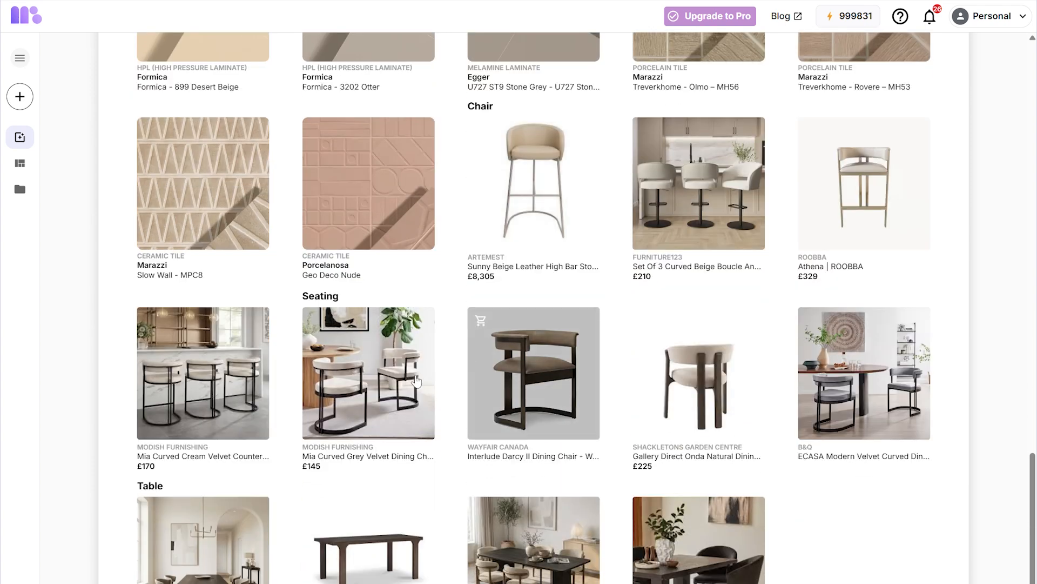
scroll(580, 430, "up", 20)
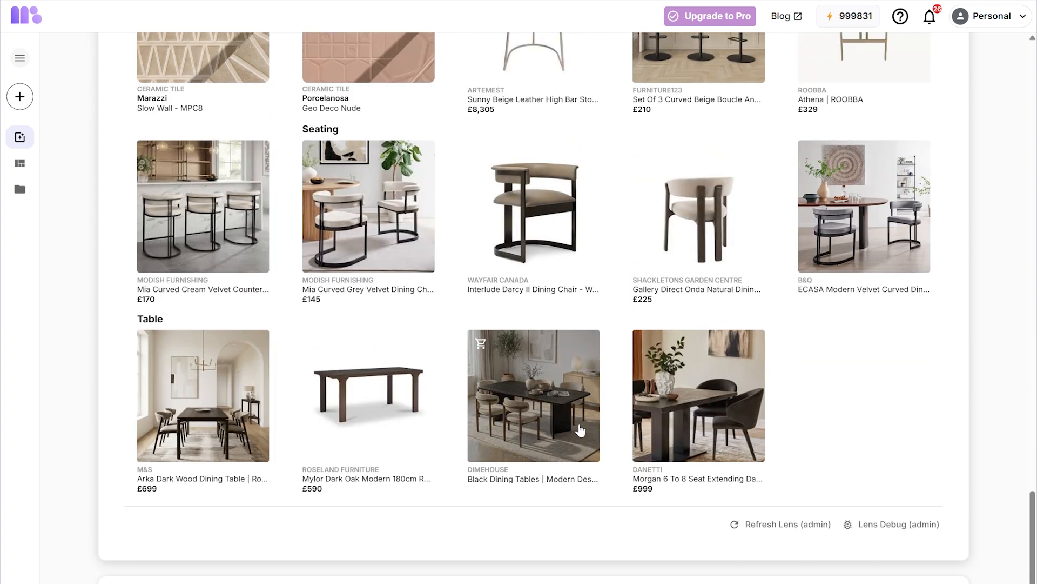
scroll(579, 430, "down", 8)
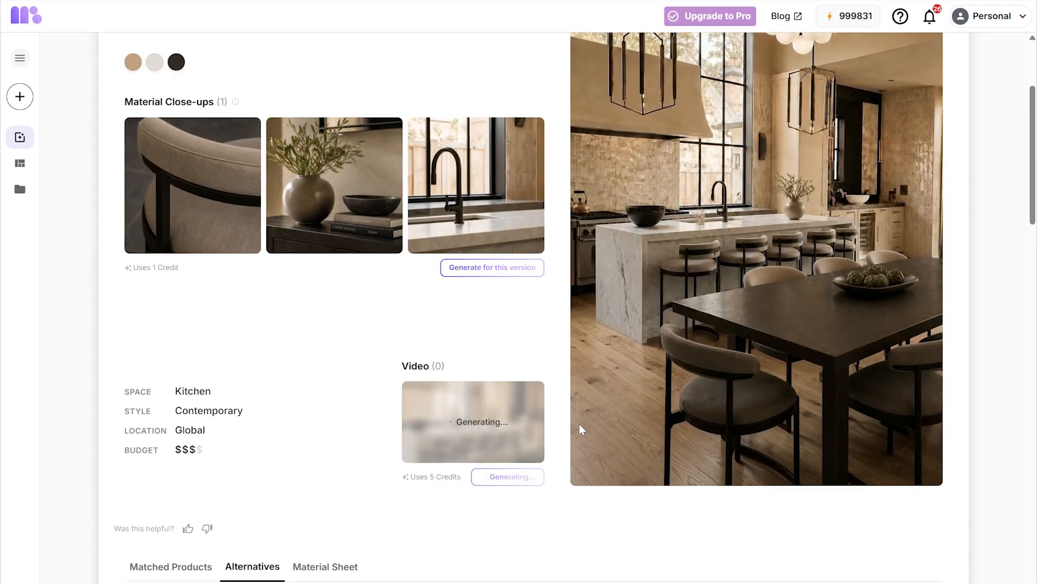
- Open the Material Sheet tab and examine the product table's columns and entries
left_click(346, 301)
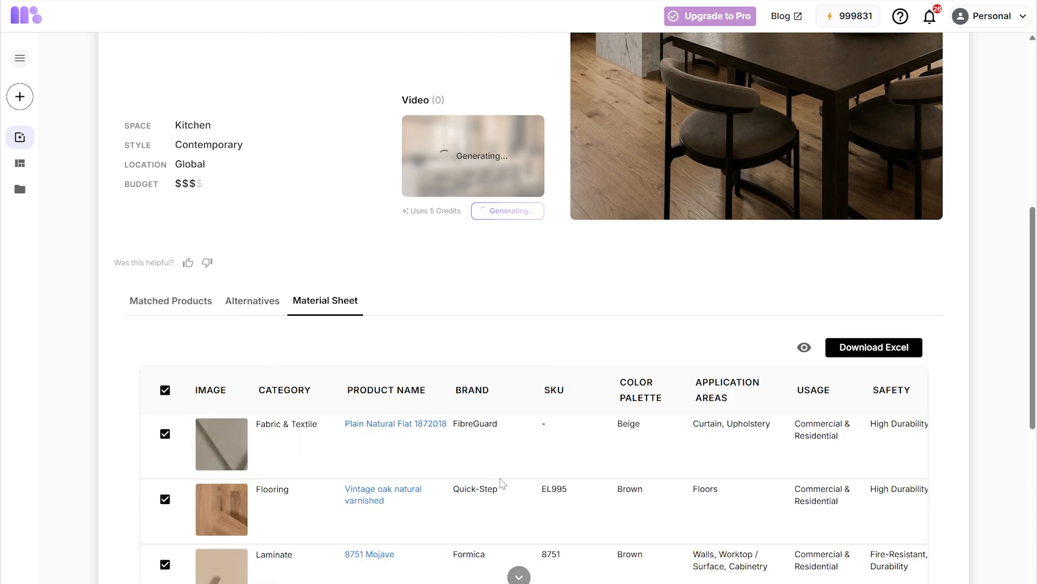
scroll(469, 78, "down", 6)
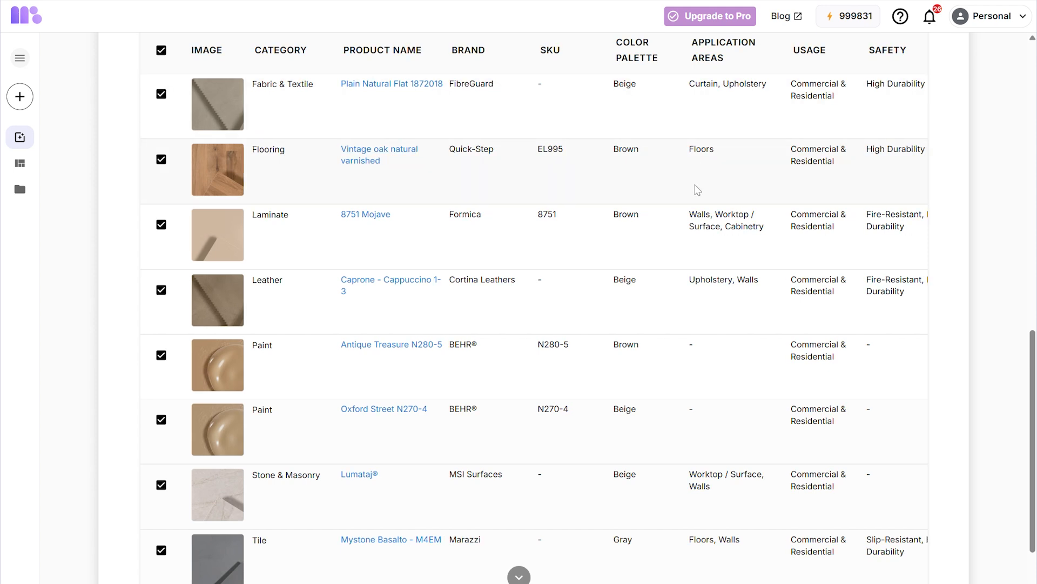
scroll(696, 189, "right", 5)
scroll(697, 189, "right", 2)
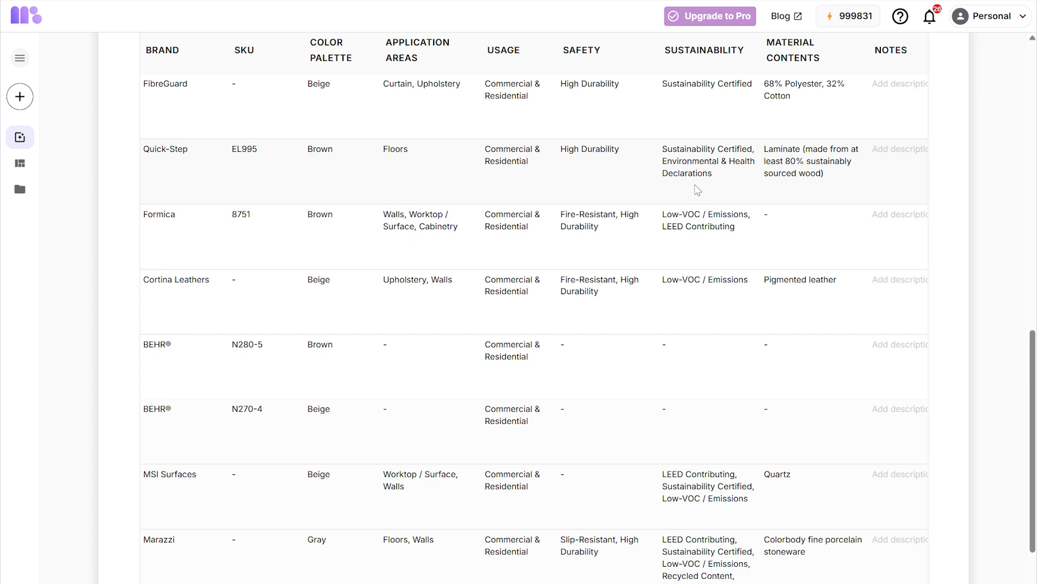
scroll(697, 190, "left", 6)
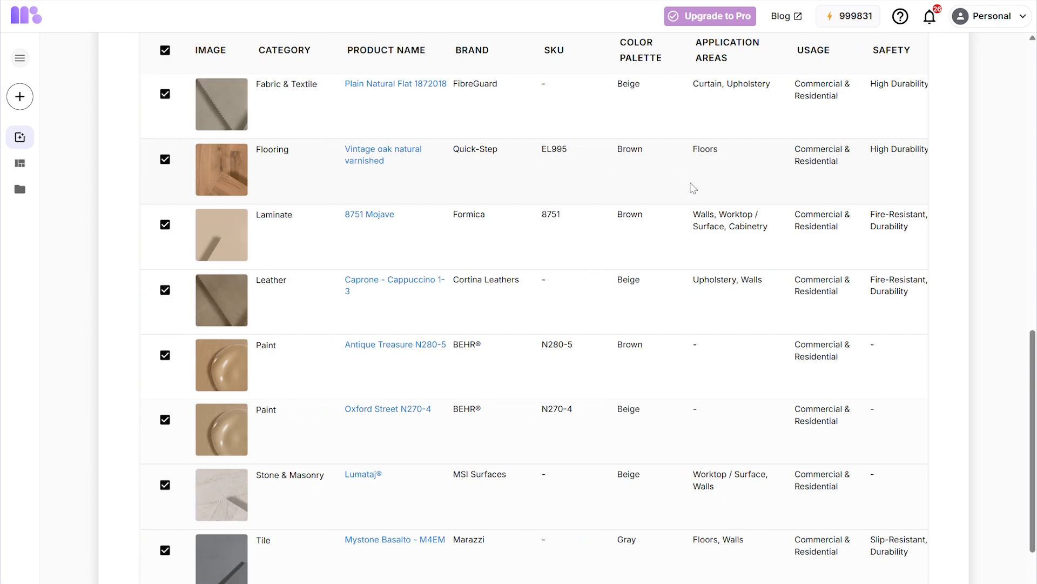
left_click(377, 220)
scroll(480, 366, "down", 5)
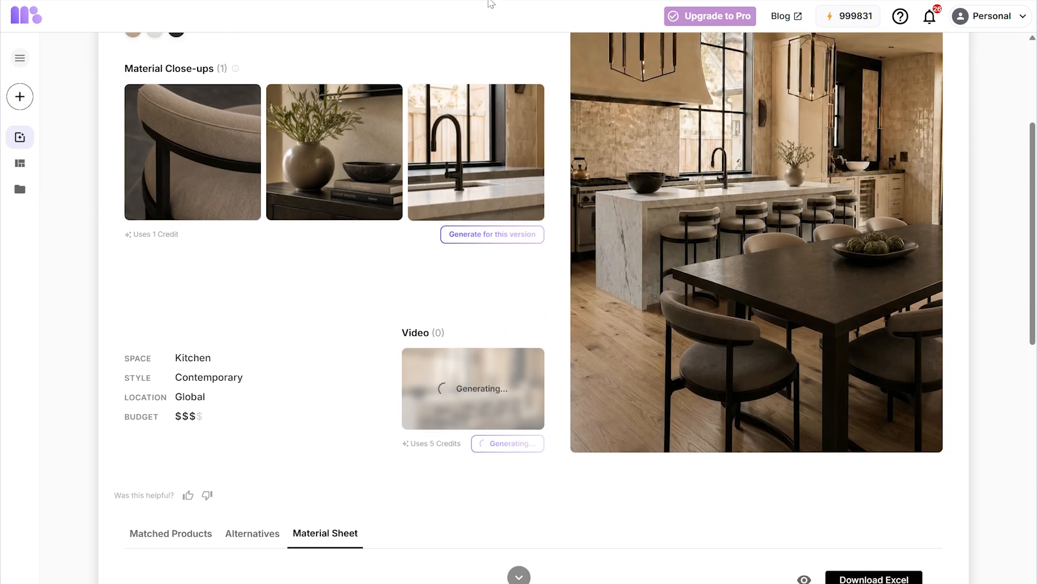
- Create a mood board from the concept and rotate the terracotta tile sample in 3D
scroll(555, 306, "up", 4)
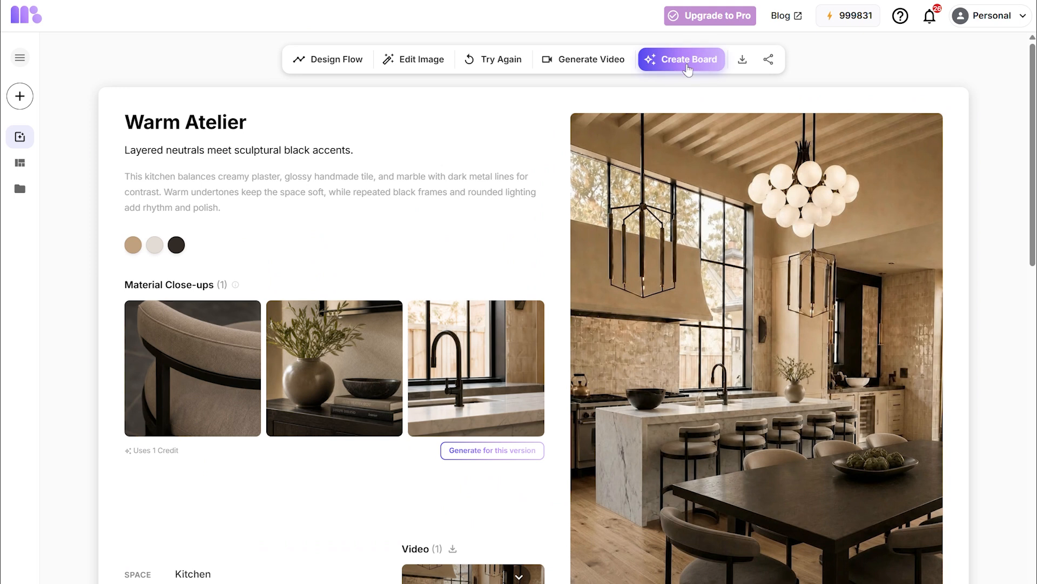
left_click(687, 69)
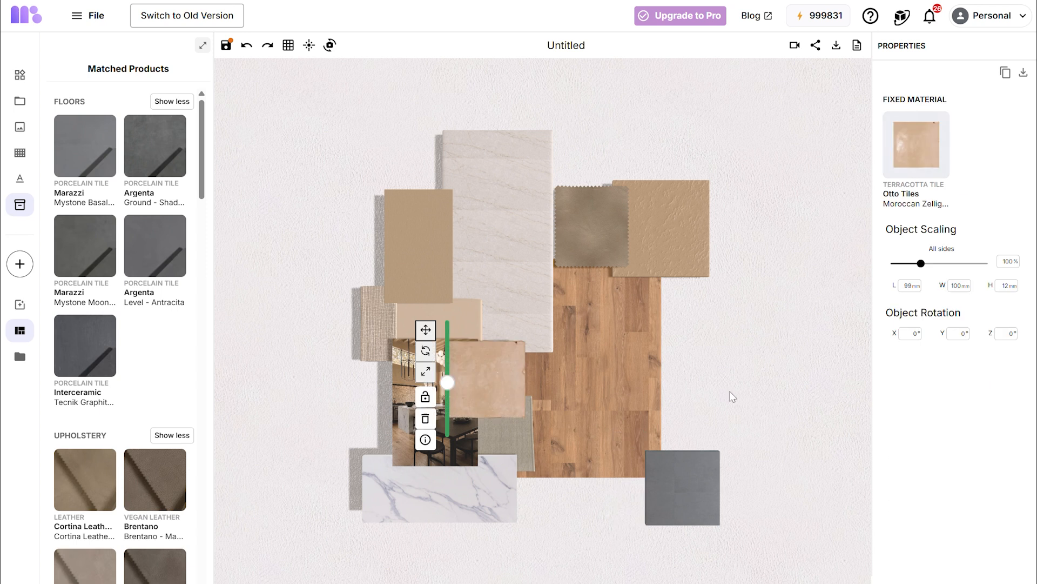
left_click_drag(512, 84, 500, 88)
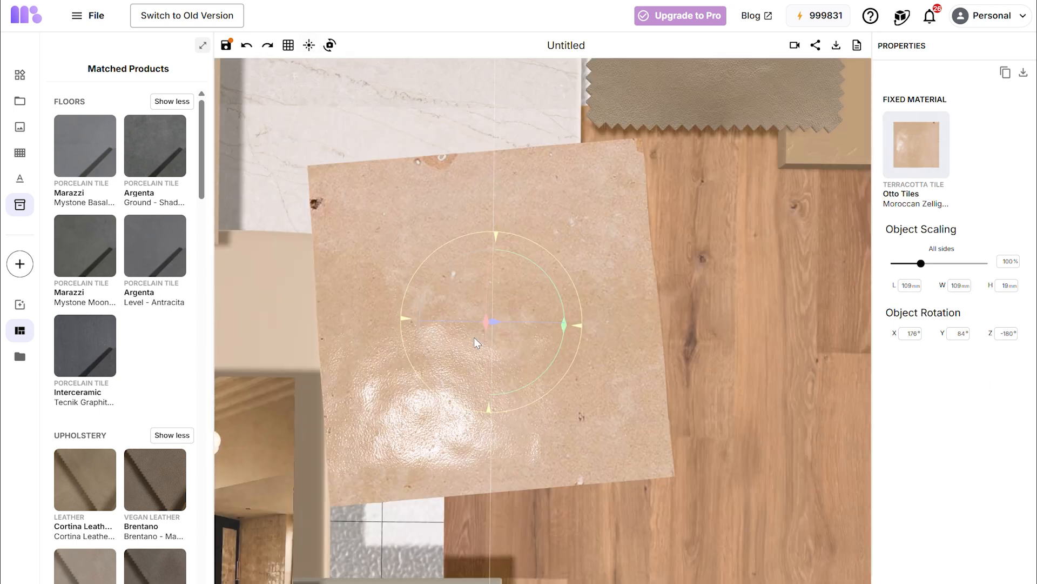
left_click_drag(475, 337, 501, 344)
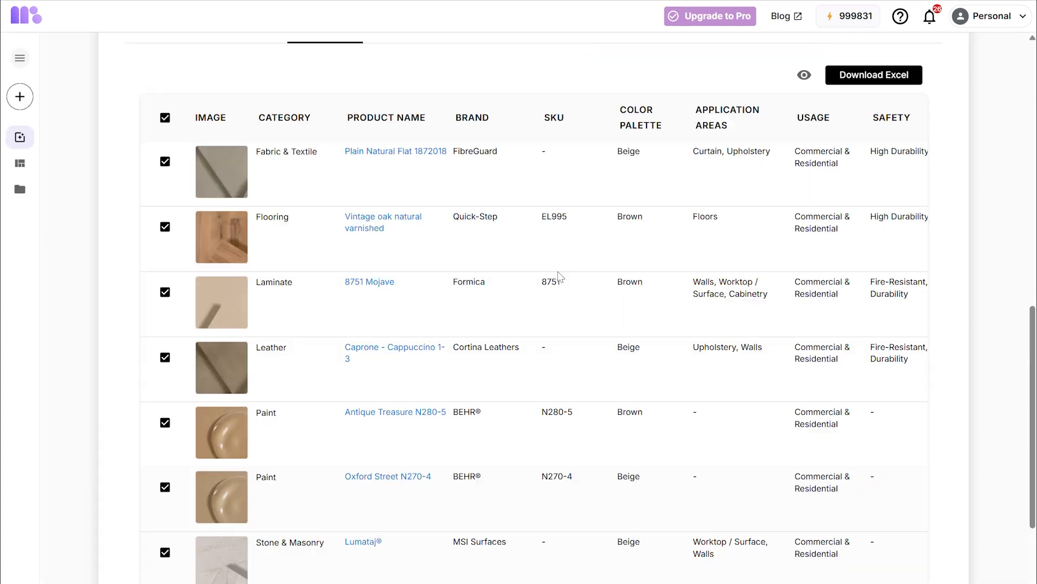
- Open the generated concept video for playback
scroll(560, 276, "up", 2)
scroll(559, 277, "up", 6)
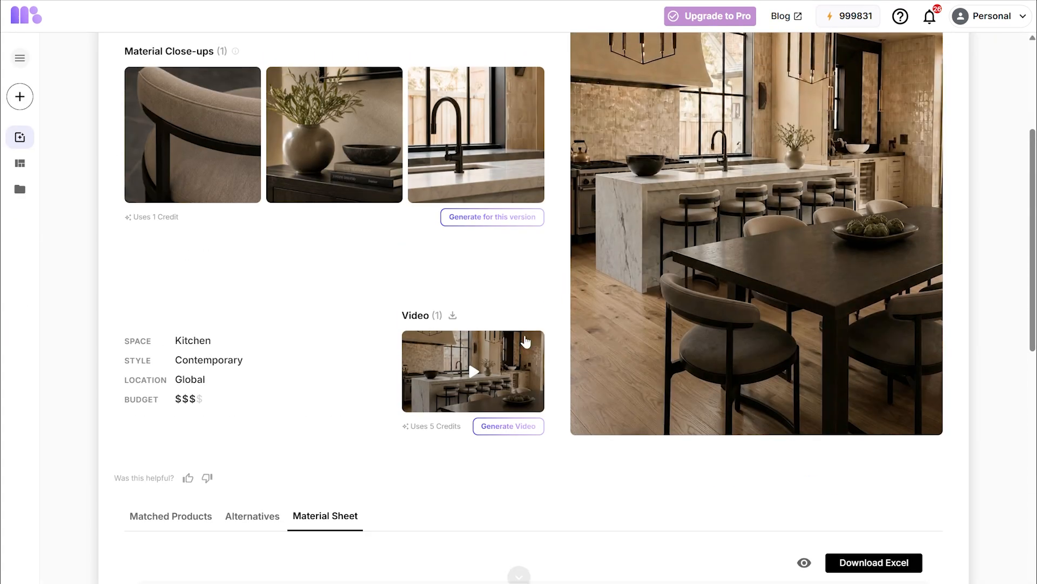
left_click(473, 372)
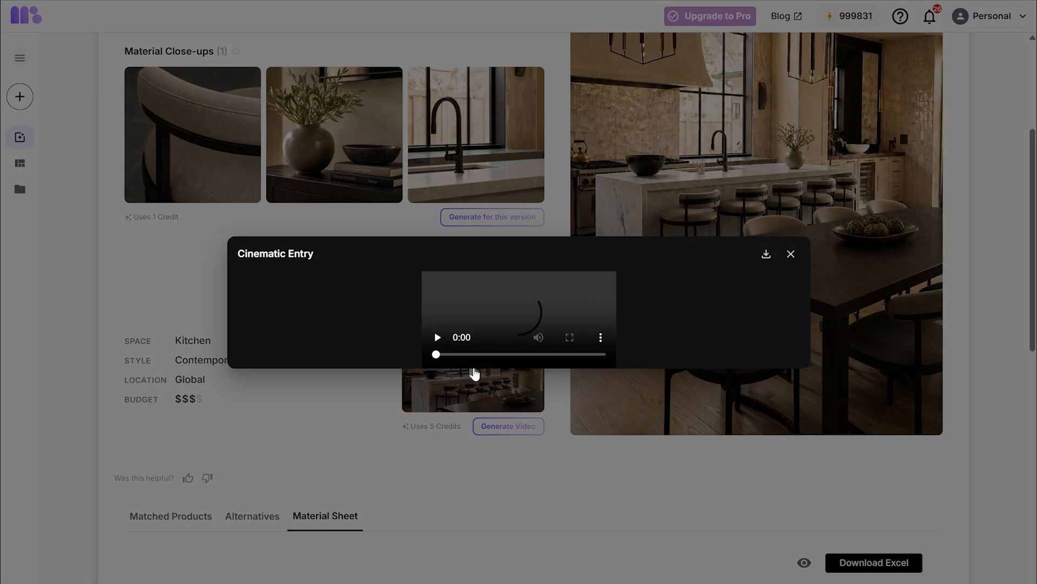